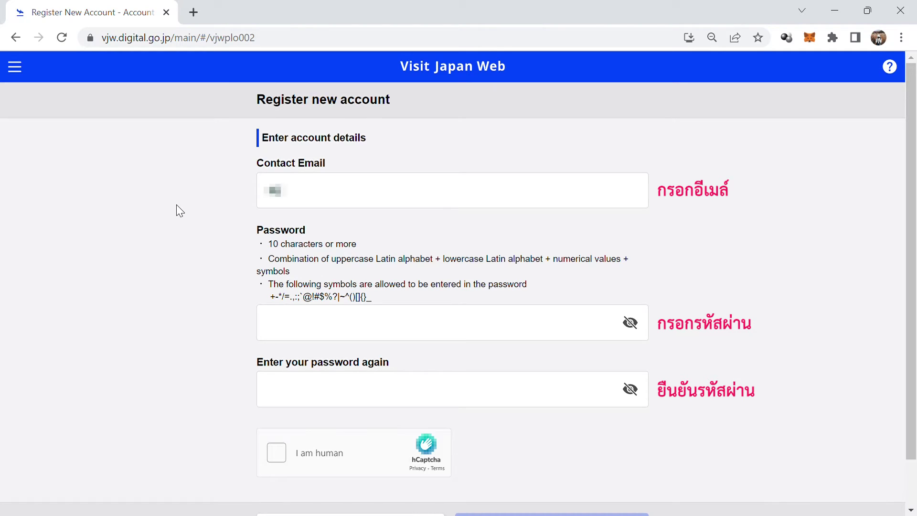
- Enter the contact e-mail address and the account password, then repeat the password
text(xxxxxxxxxxxxxxxxxx)
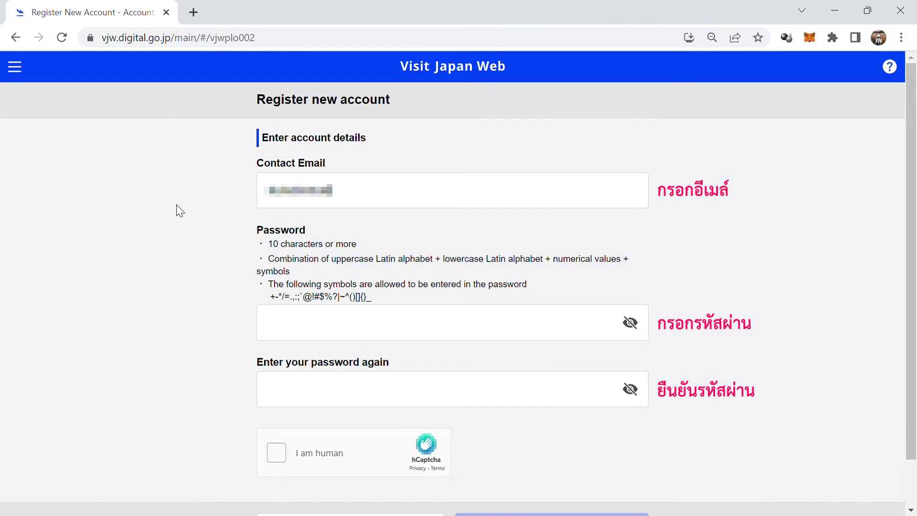
click(330, 331)
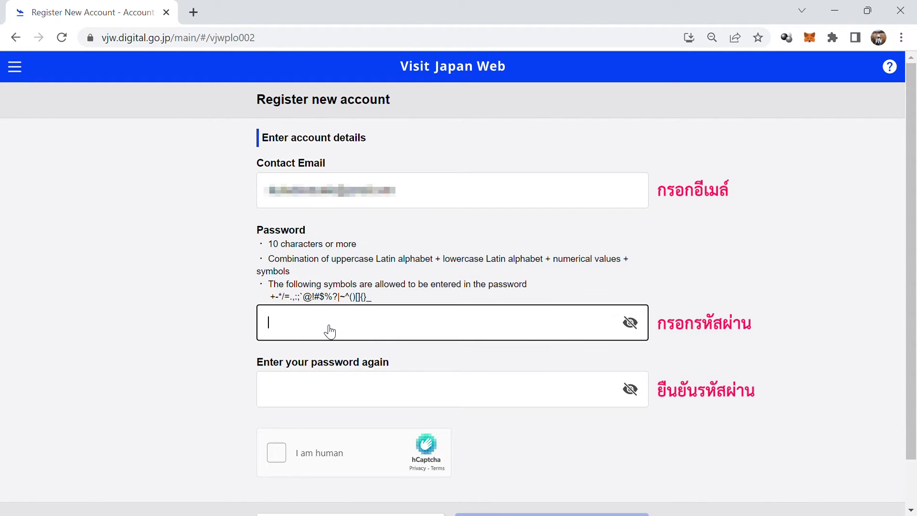
text(xxxxxxxxxxxxx)
click(371, 391)
text(xxxxxxxx)
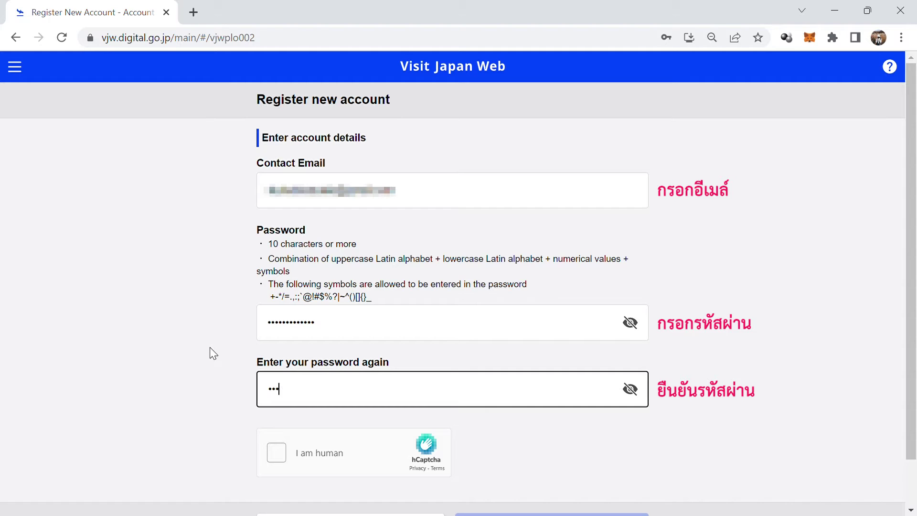
text(xxxxx)
- Pass the hCaptcha 'I am human' check and create the account
click(277, 453)
scroll(791, 417, down, 2)
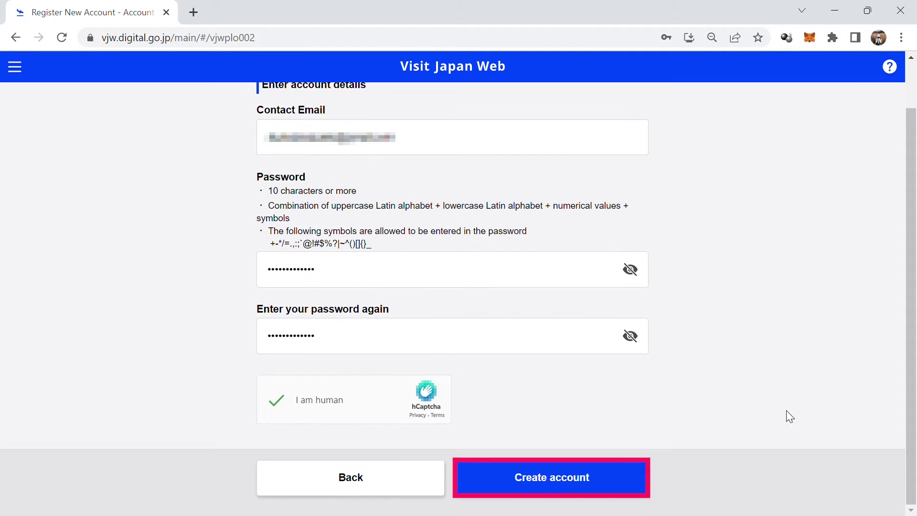
click(557, 487)
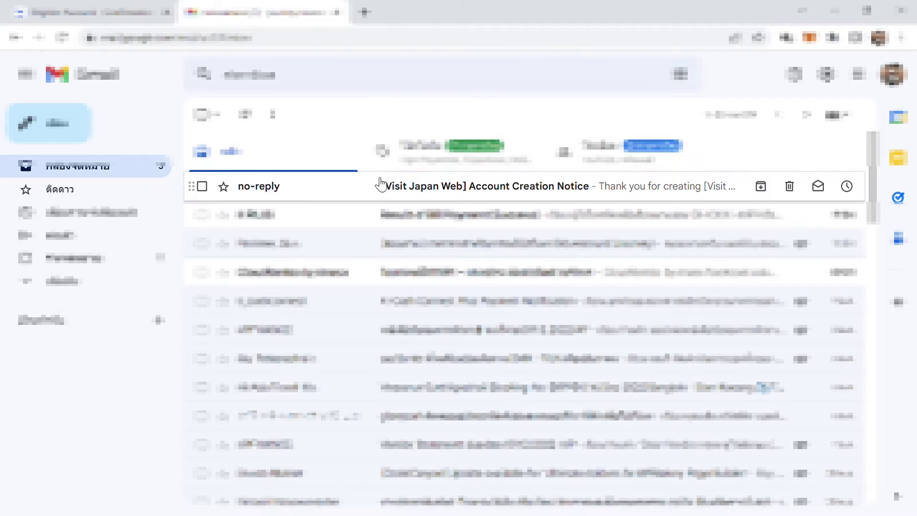
- Copy the confirmation code from Gmail's Account Creation Notice e-mail into the confirmation field
click(381, 189)
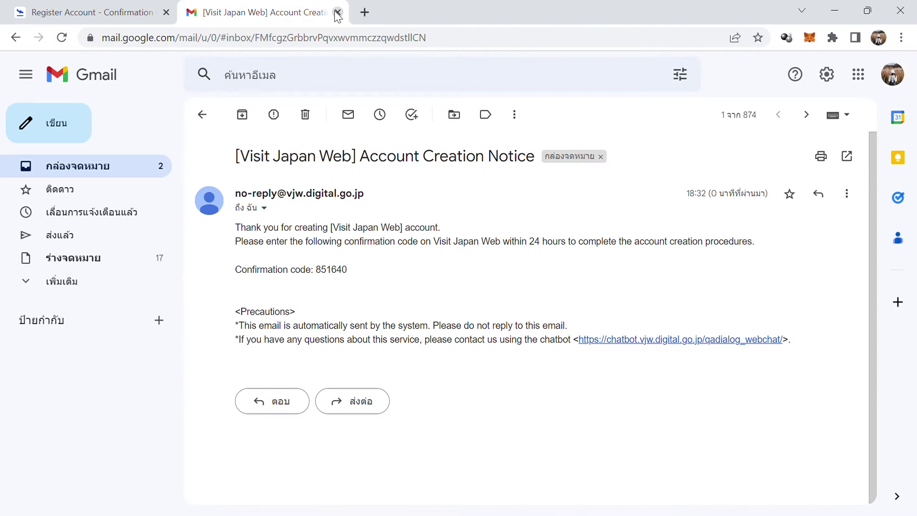
drag(350, 271, 325, 279)
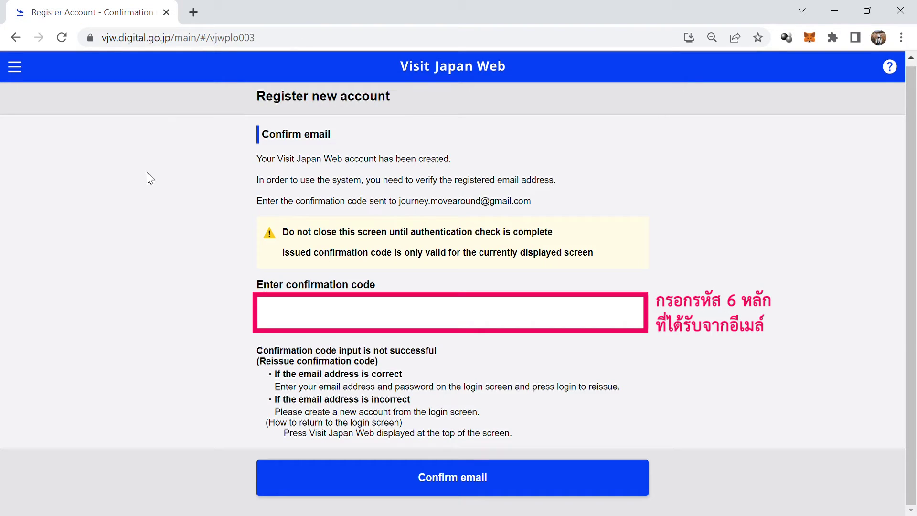
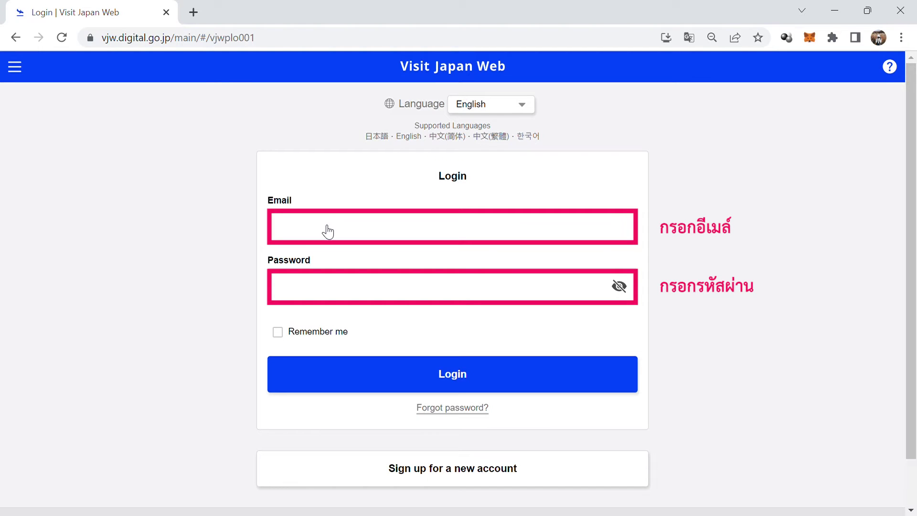
- Log in to Visit Japan Web with the registered e-mail address and password
click(365, 288)
text(••••••••••••••••)
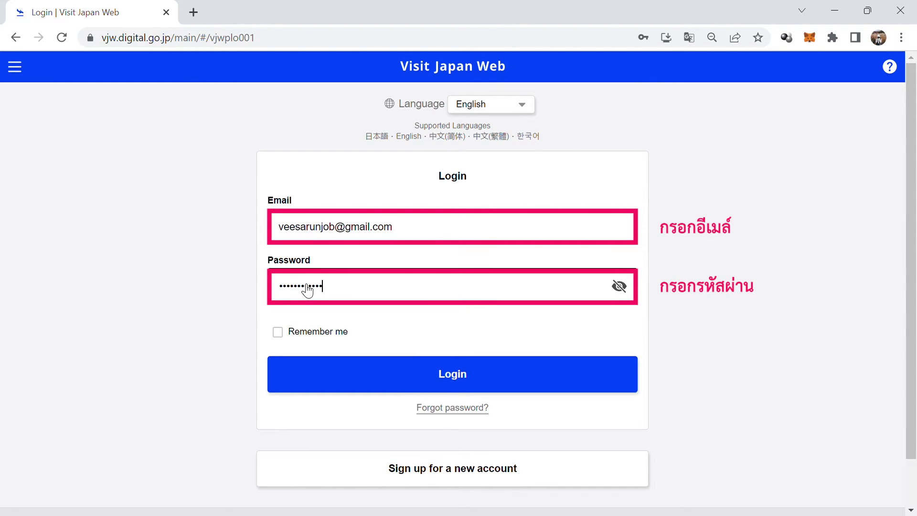
click(375, 375)
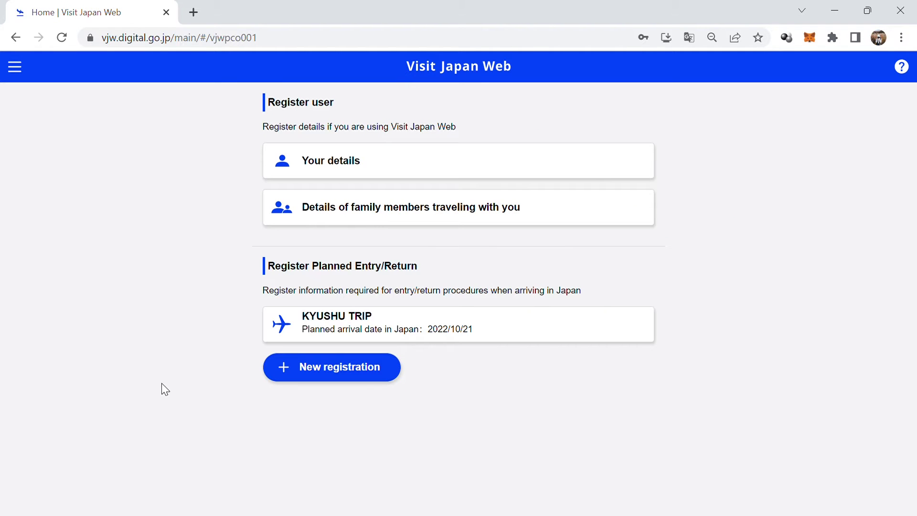
click(478, 167)
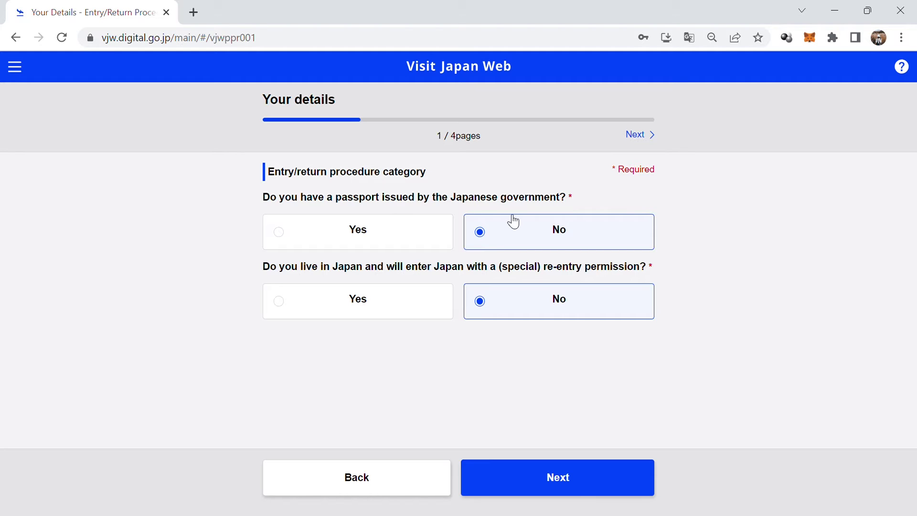
- Answer No to both the Japanese passport and re-entry permission questions
drag(274, 277, 618, 278)
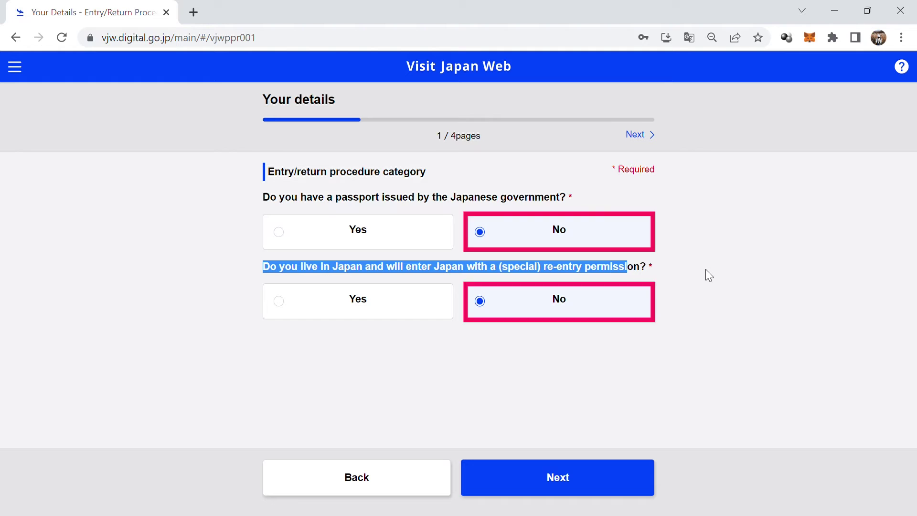
click(576, 239)
click(567, 303)
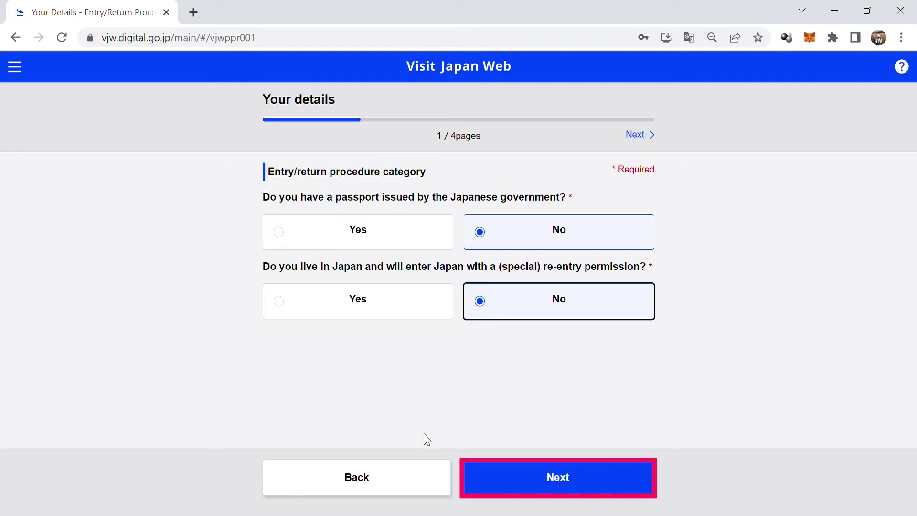
click(537, 487)
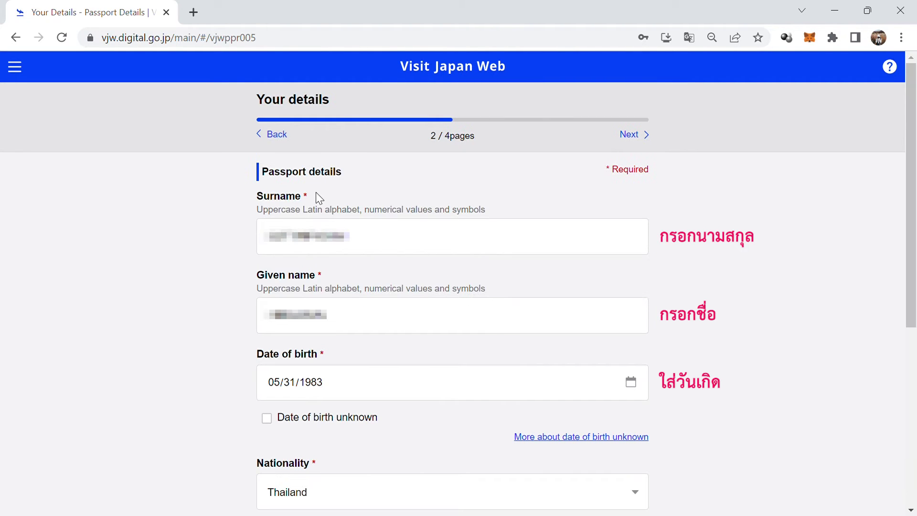
- Fill in the passport details, including date of birth and the confirmed passport number
drag(316, 192, 225, 201)
click(220, 197)
drag(350, 271, 258, 282)
scroll(334, 286, down, 3)
click(275, 239)
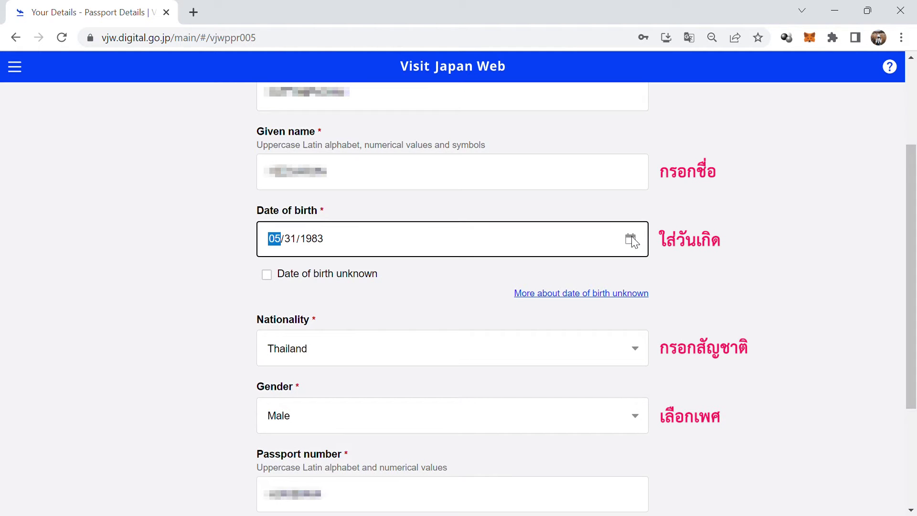
scroll(303, 277, down, 3)
click(377, 331)
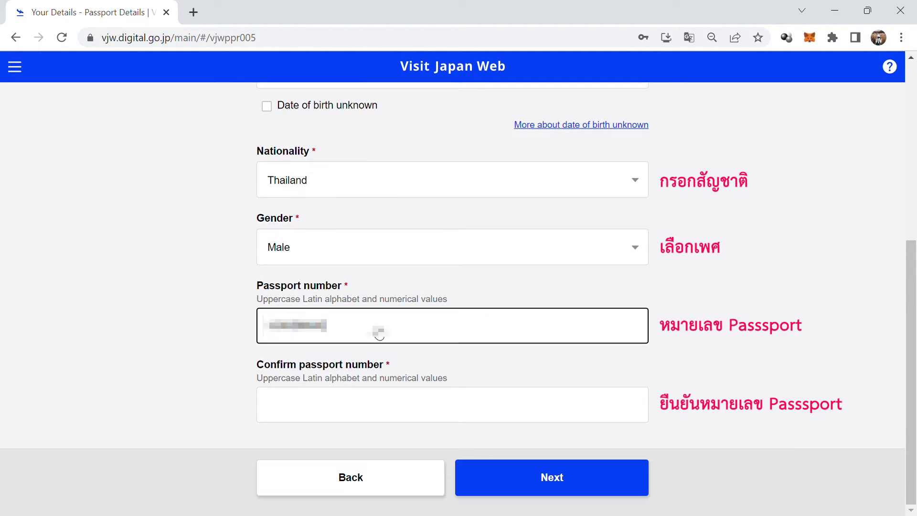
key(Tab)
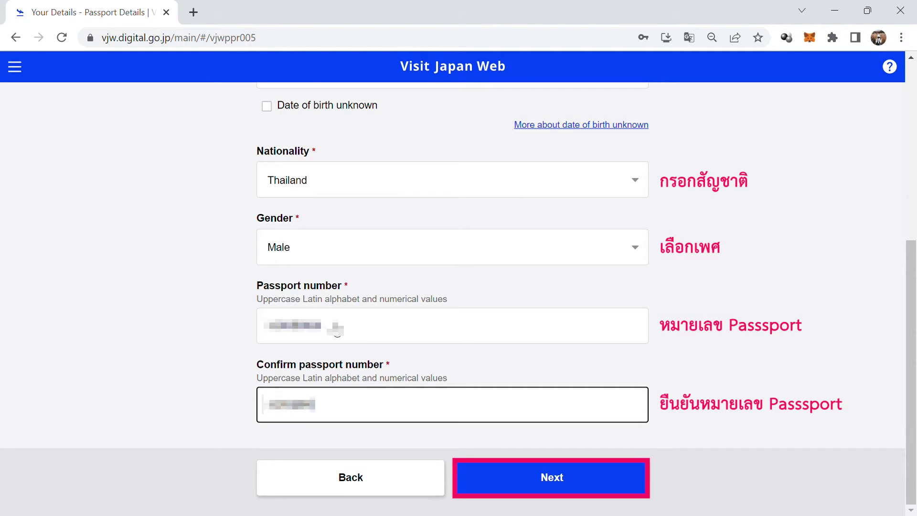
click(557, 478)
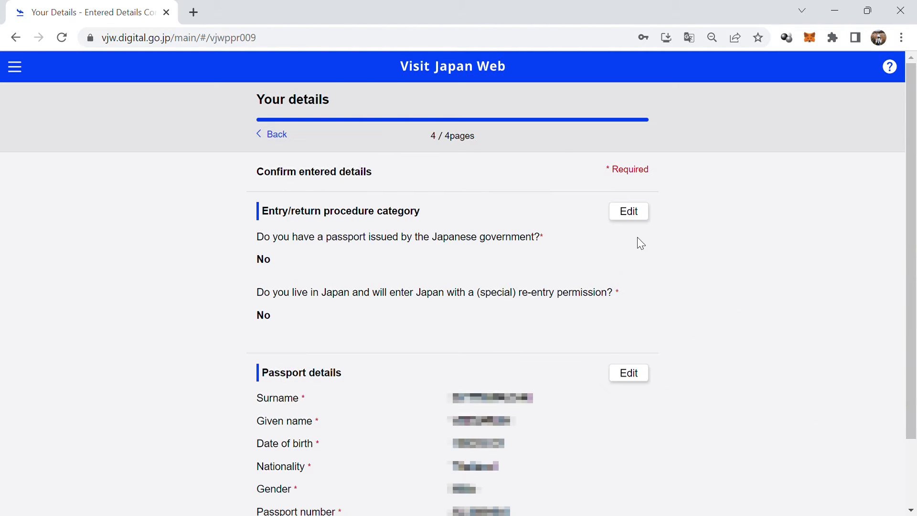
- Register your details and return to the Home page
scroll(707, 279, down, 3)
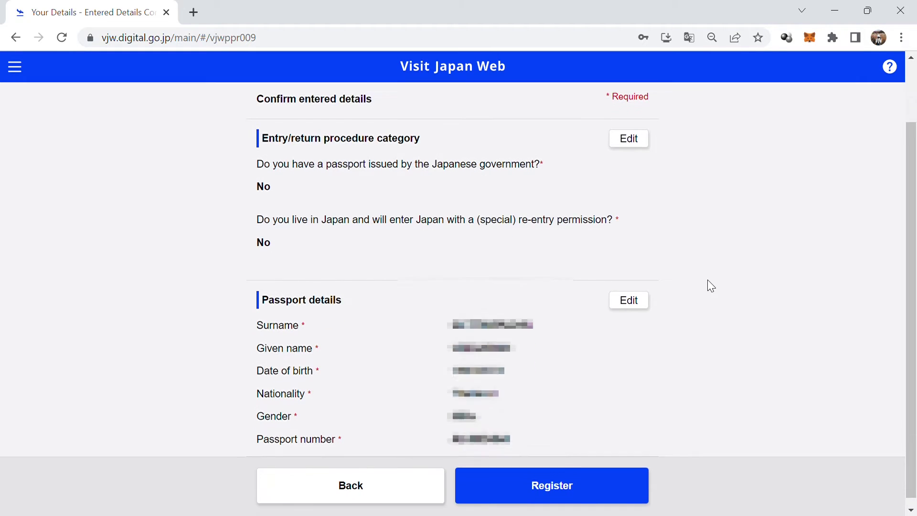
click(560, 483)
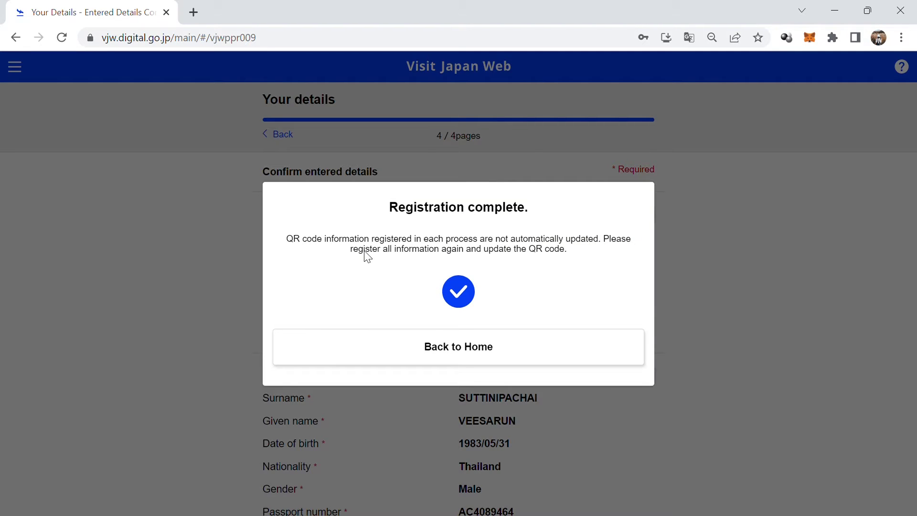
click(466, 349)
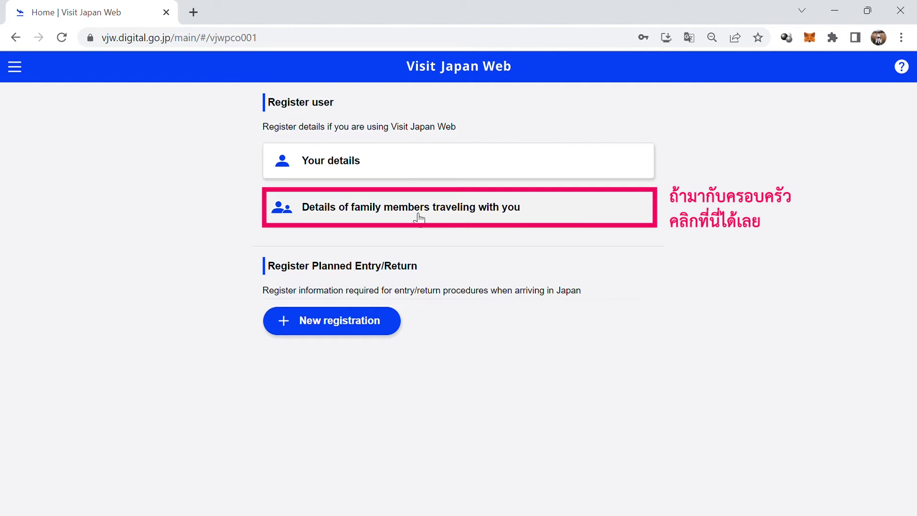
- Start a new planned entry named 'Christmas Trip'
click(547, 210)
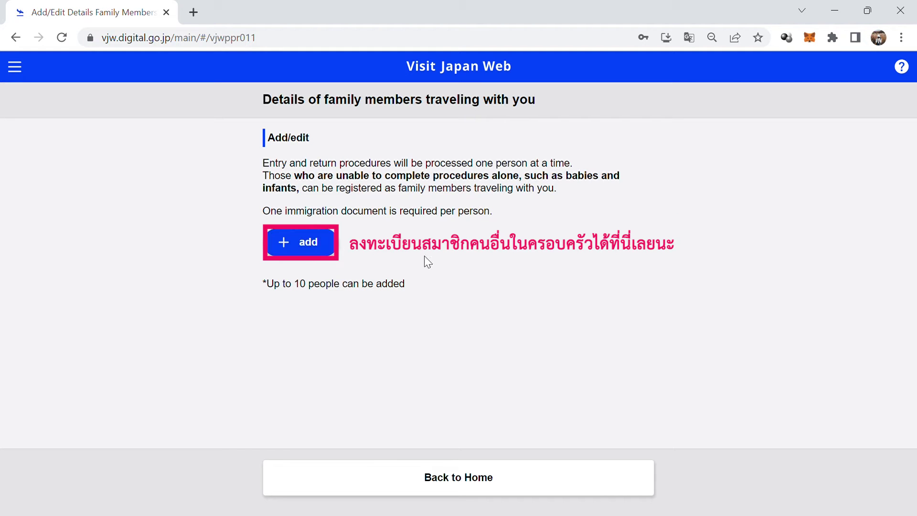
click(444, 475)
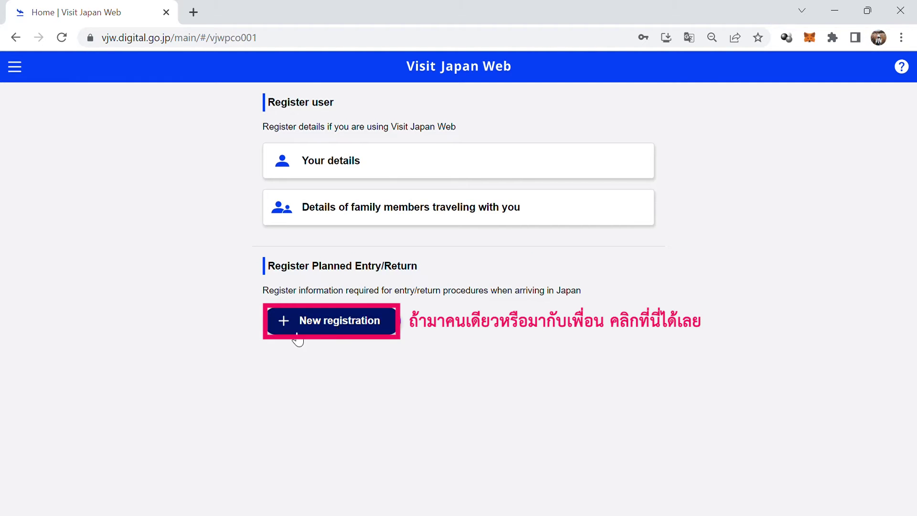
click(366, 331)
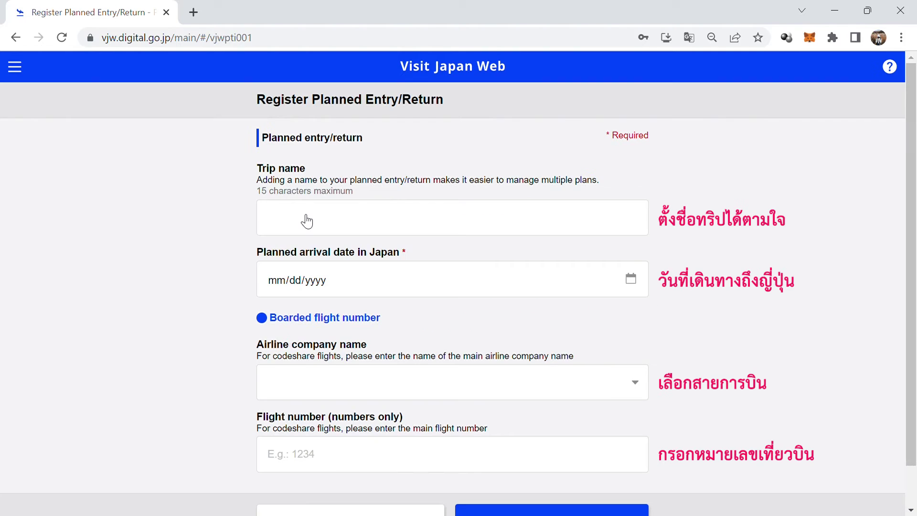
click(303, 221)
text(Christmas Trip)
- Set arrival 12/16/2022 on FD: THAI AIRASIA(AIQ) flight 736 and continue
scroll(142, 180, down, 1)
key(Tab)
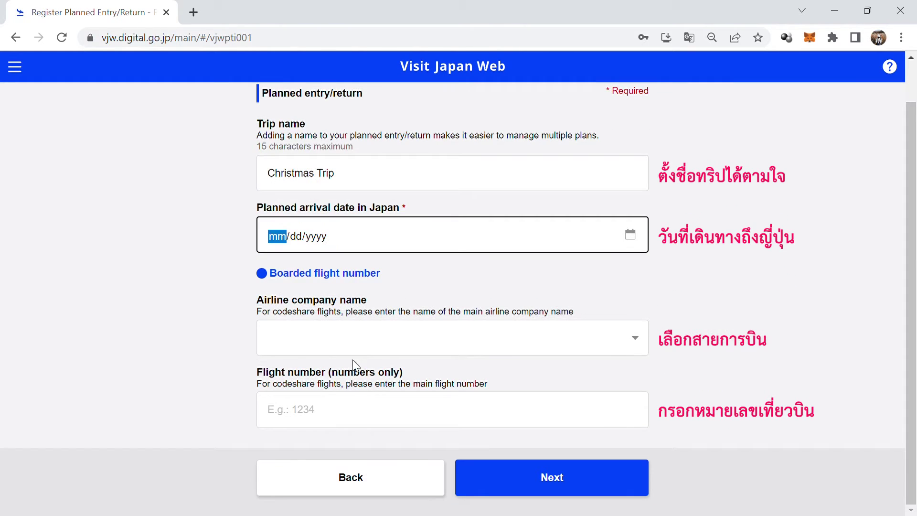
text(12162022)
key(Tab)
text(fd)
key(Tab)
text(736)
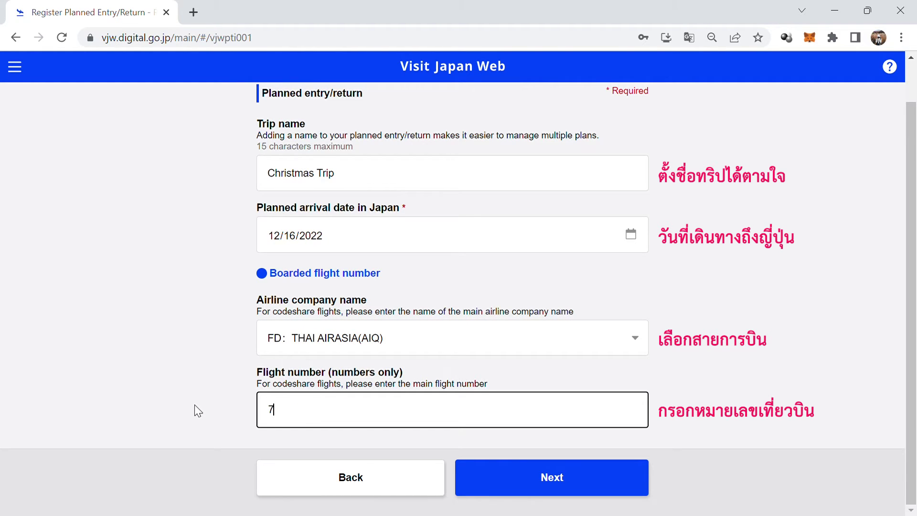
click(536, 499)
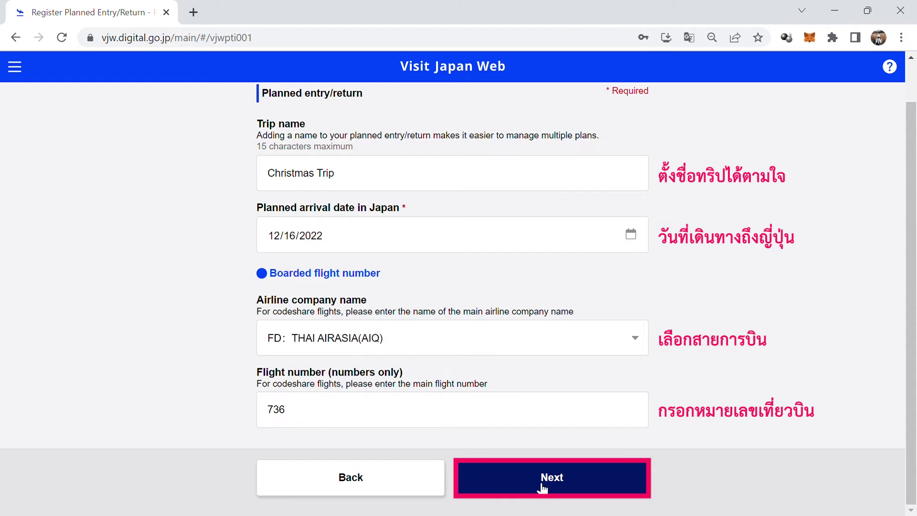
click(353, 212)
- Enter the hotel address in AICHI KEN, postal code 4600003, with the hotel's phone number
text(4600003)
click(604, 301)
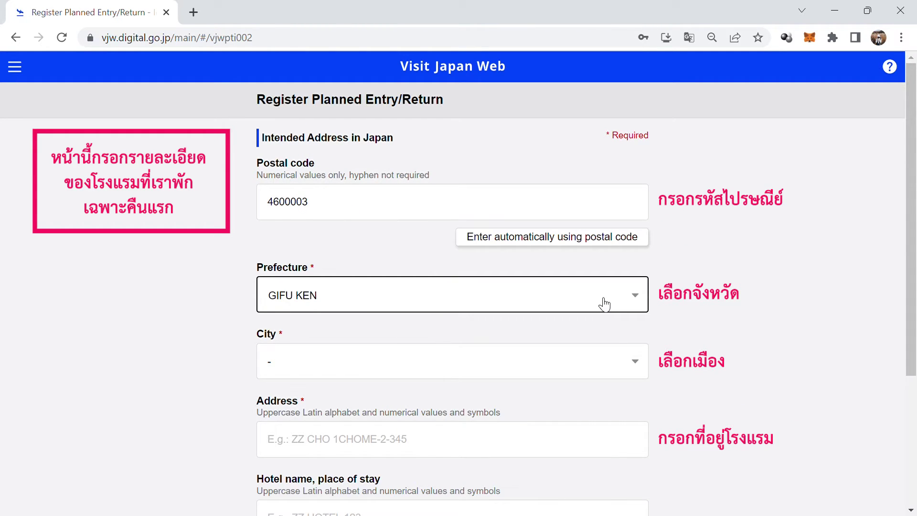
click(630, 358)
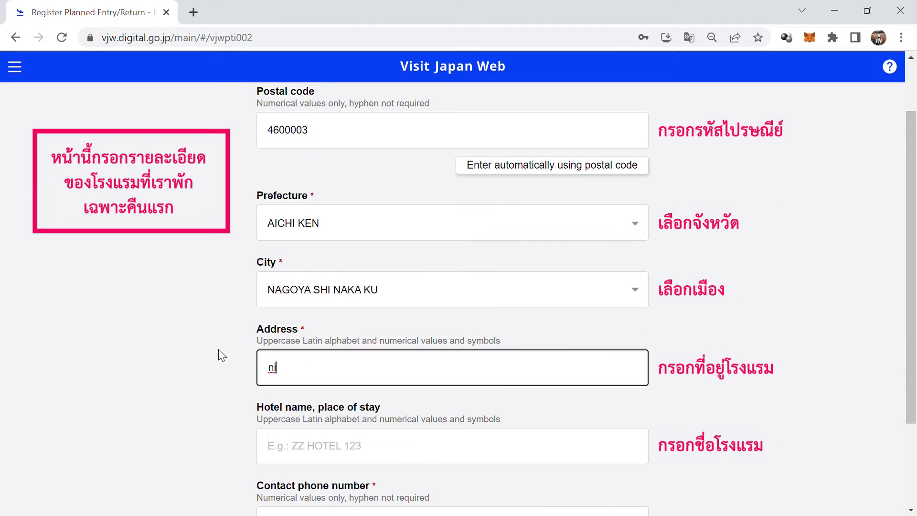
text(ishiki 3-)
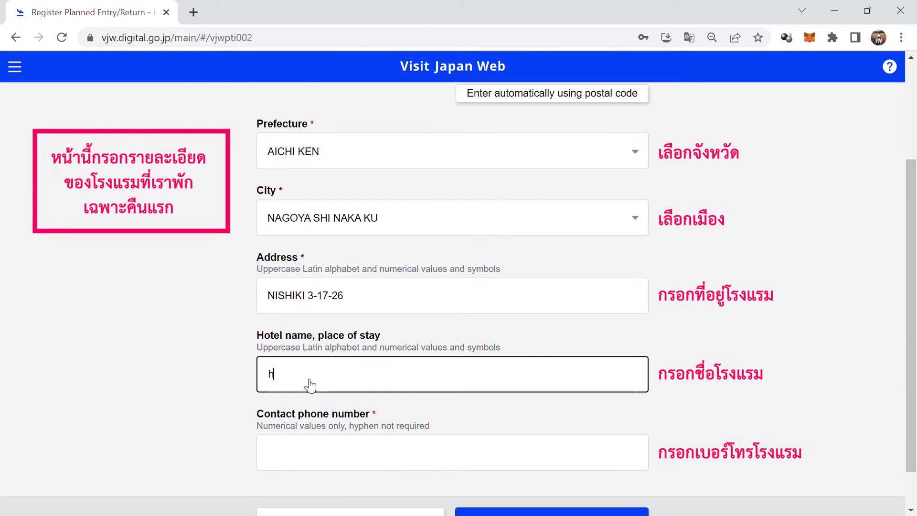
text(otel actel nagaya nishiki)
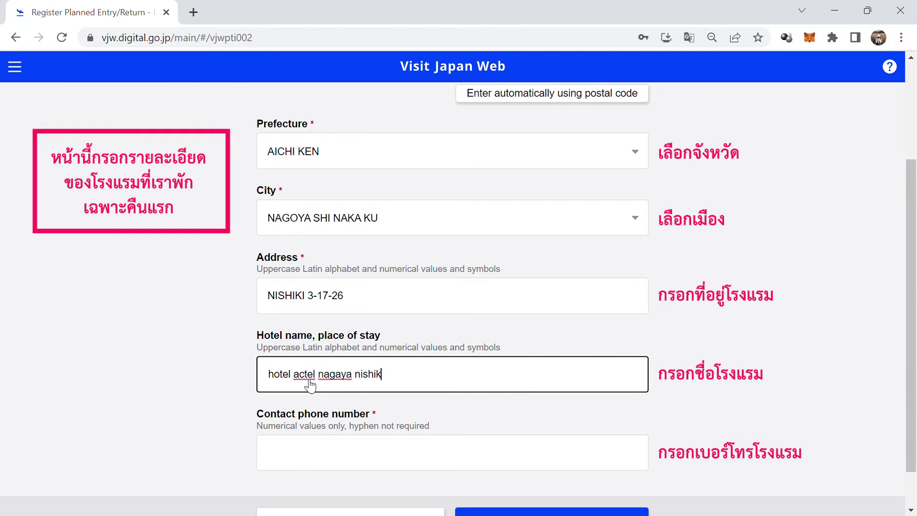
scroll(306, 391, down, 1)
click(291, 406)
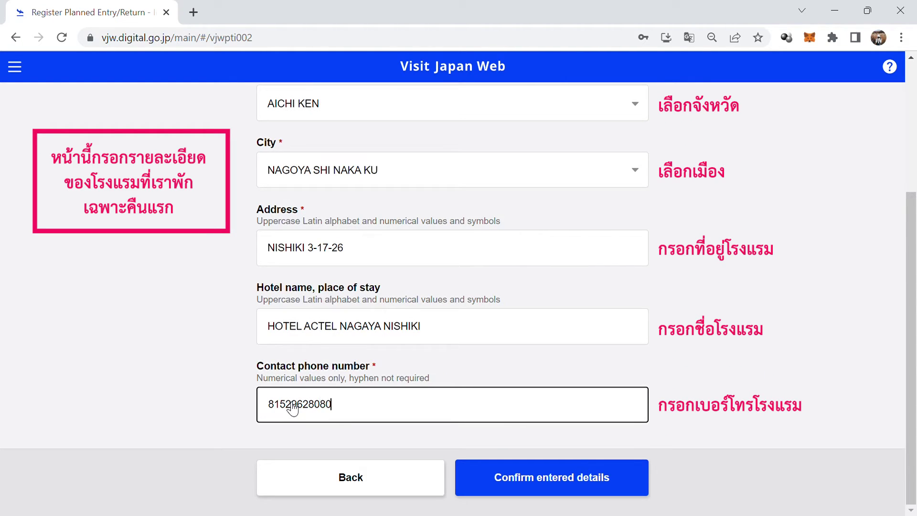
- Confirm the details, register the Christmas Trip plan and return Home
click(559, 484)
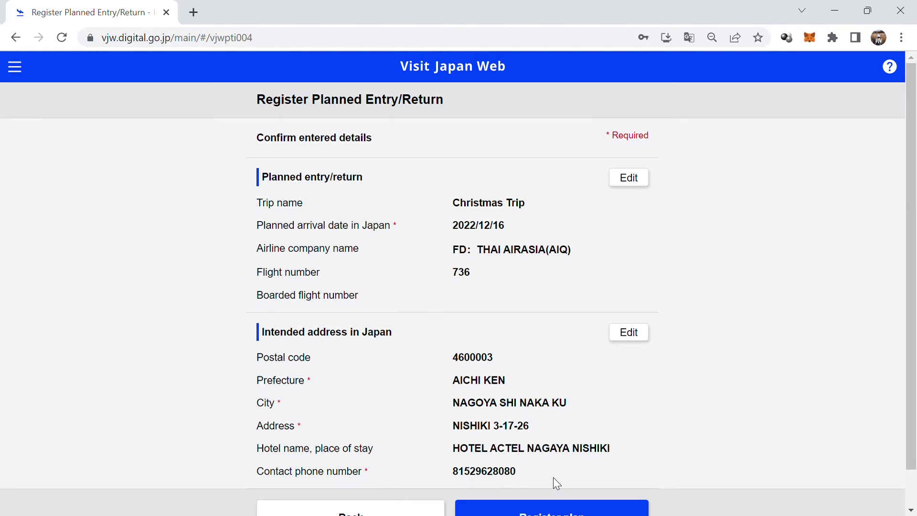
scroll(757, 354, down, 1)
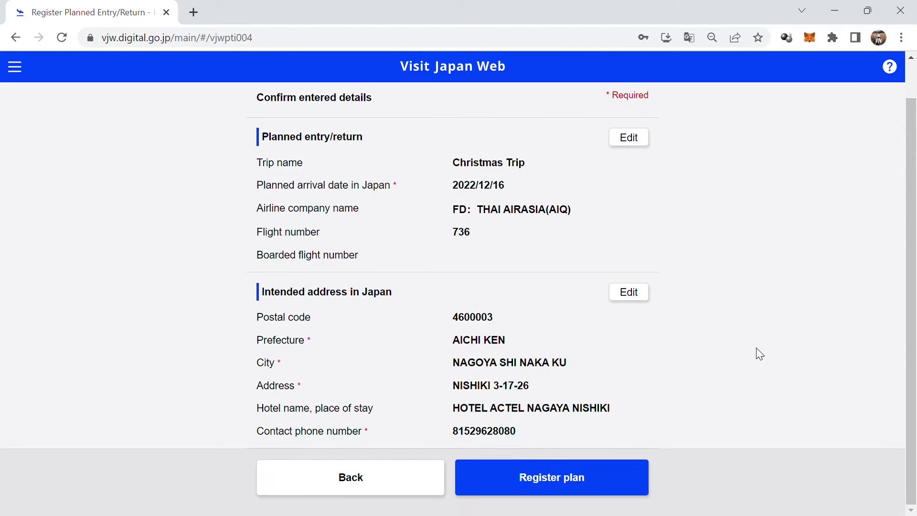
click(559, 484)
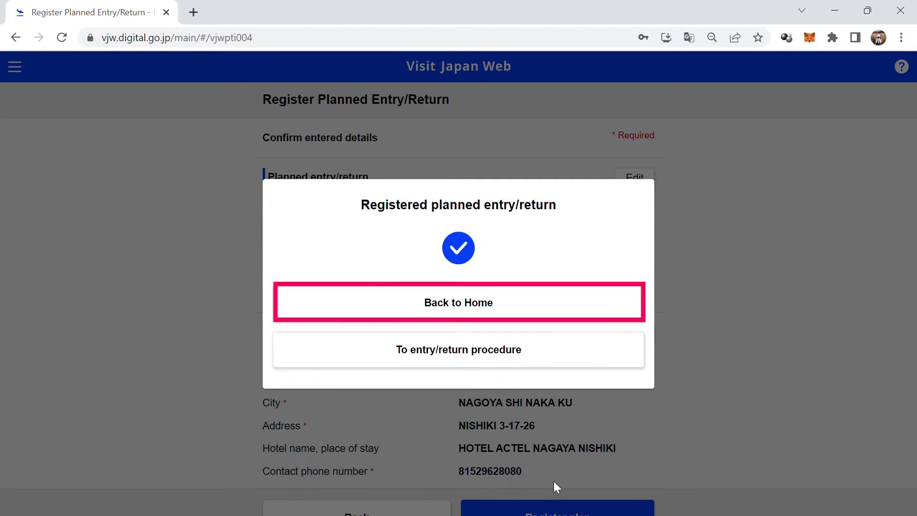
click(460, 306)
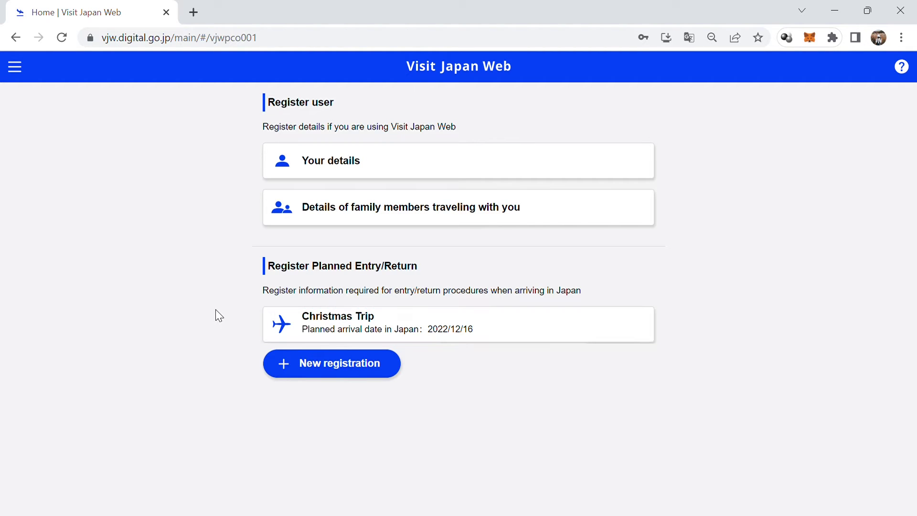
- From the Christmas Trip card, open Quarantine procedures (Fast Track) pre-registration
click(545, 333)
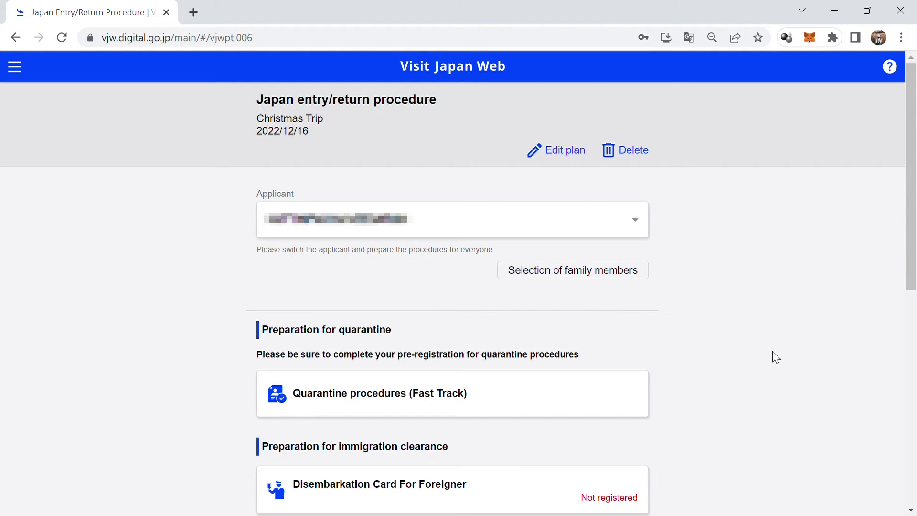
scroll(198, 310, down, 5)
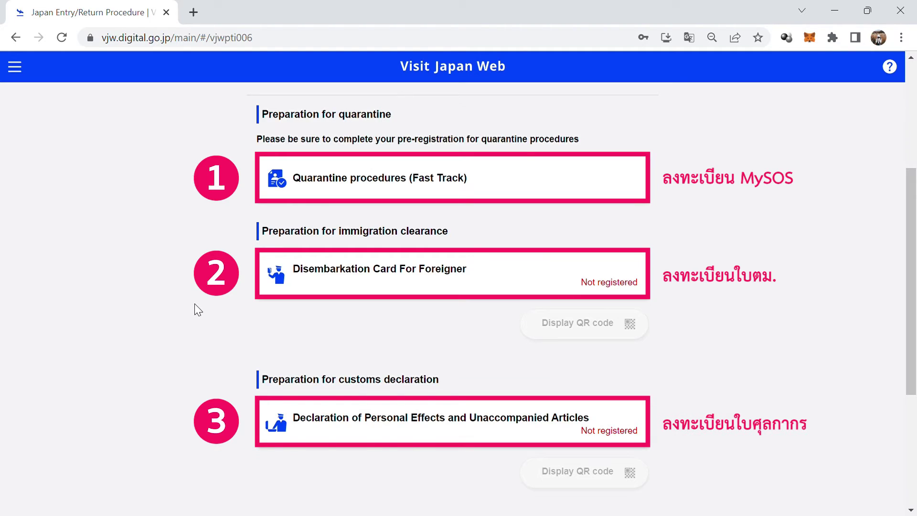
scroll(776, 358, up, 5)
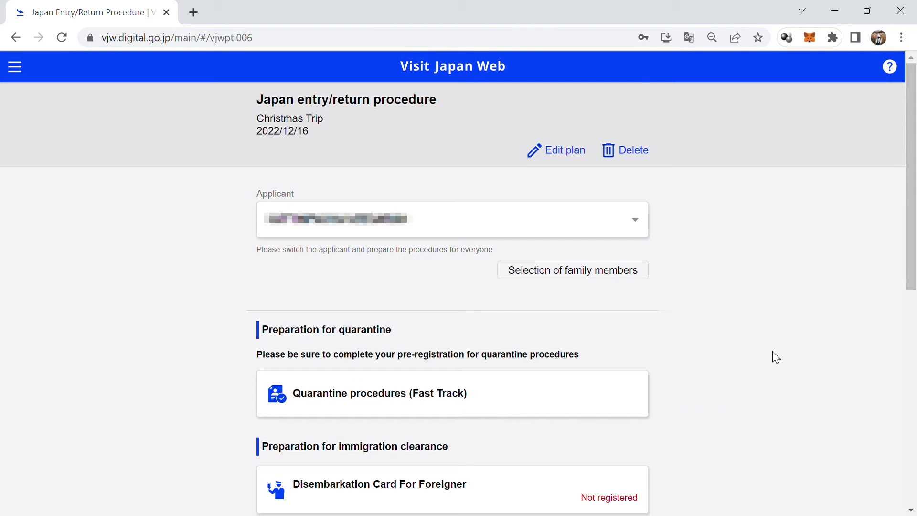
click(485, 404)
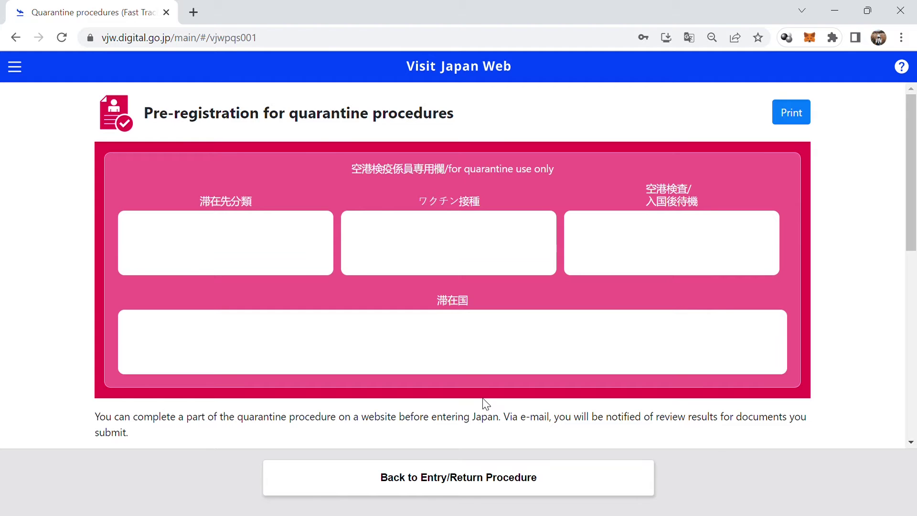
scroll(545, 379, down, 9)
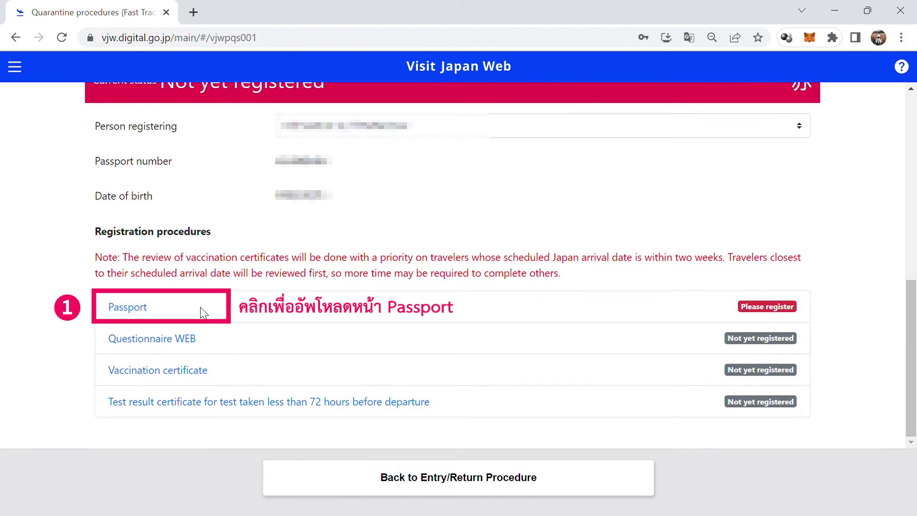
- Upload the passport photo in the Passport step and register it
click(128, 308)
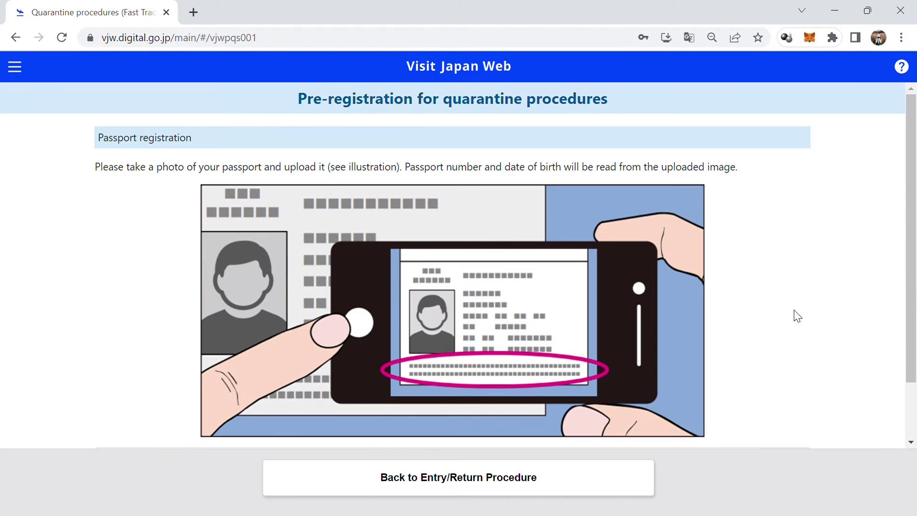
scroll(798, 316, down, 3)
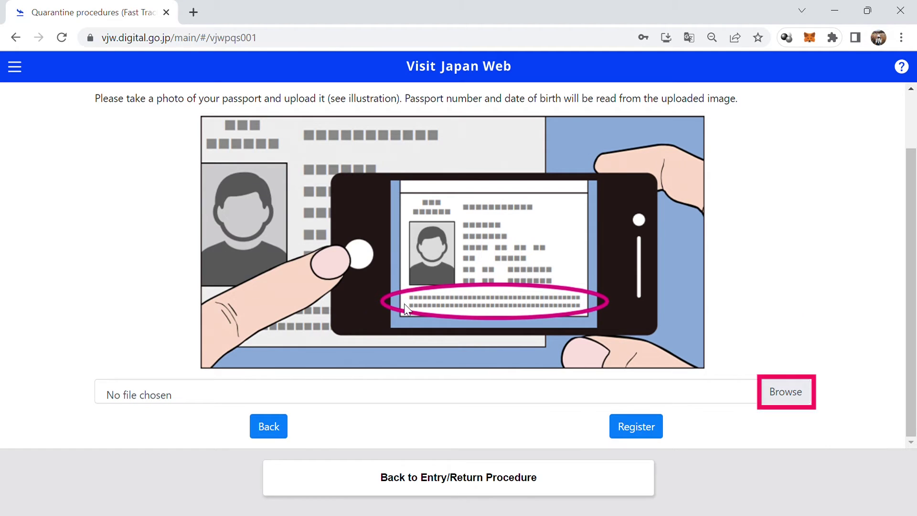
click(787, 391)
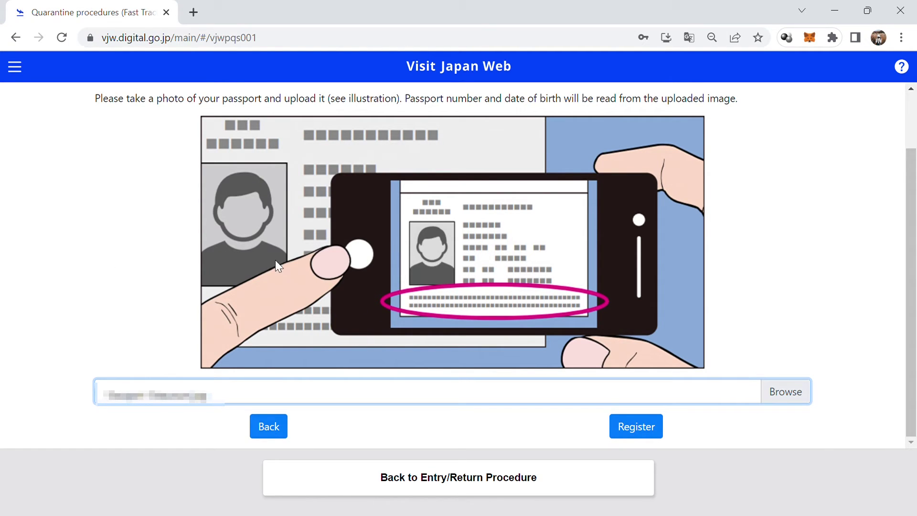
click(650, 430)
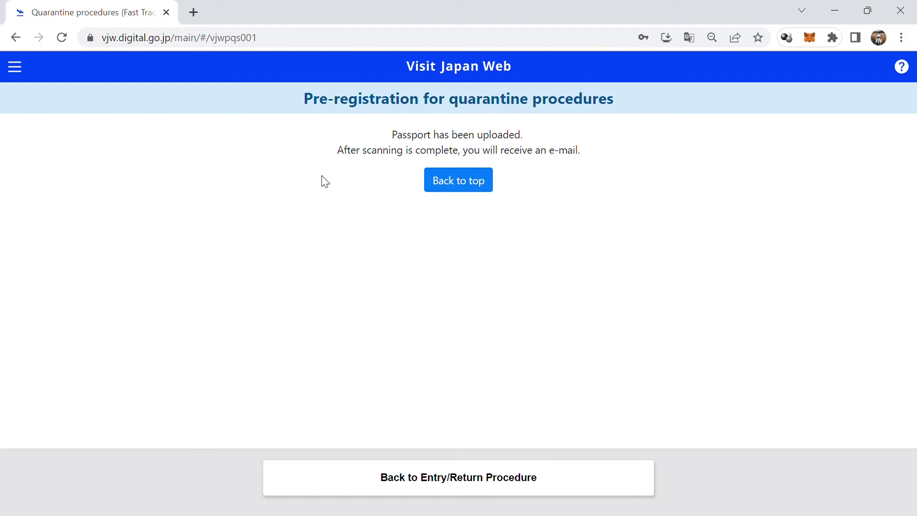
click(464, 189)
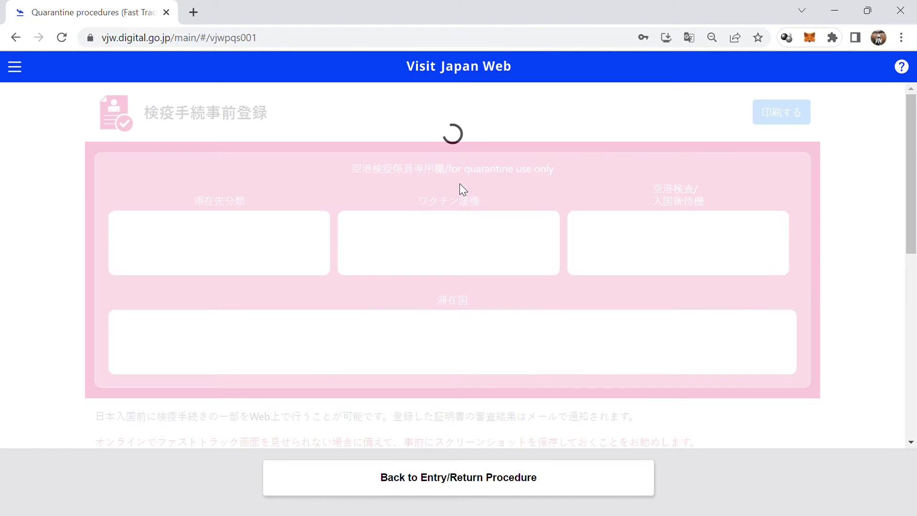
- Reopen the Passport step and skip waiting for the scan to finish
scroll(484, 253, down, 5)
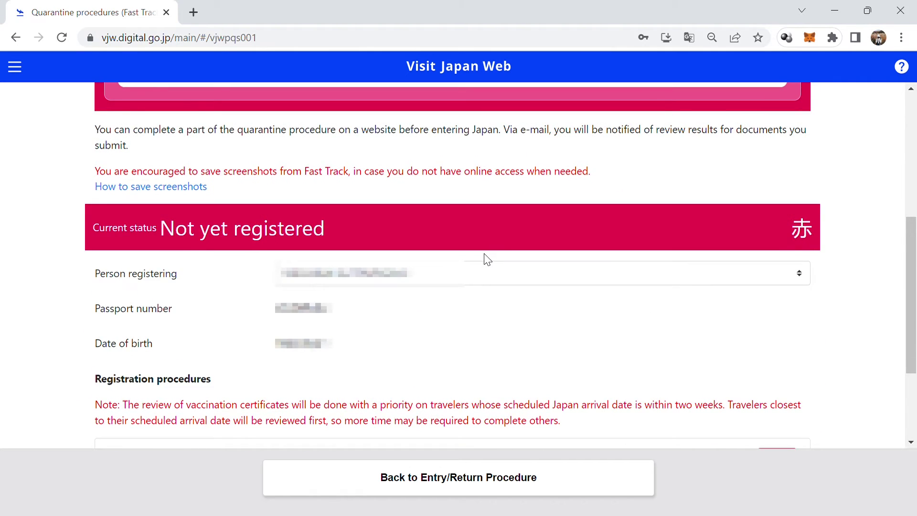
scroll(488, 260, down, 3)
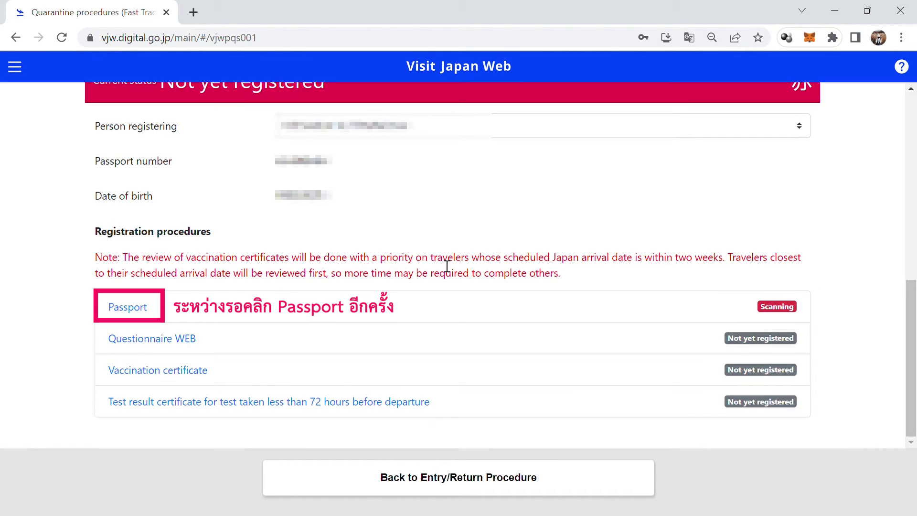
click(128, 308)
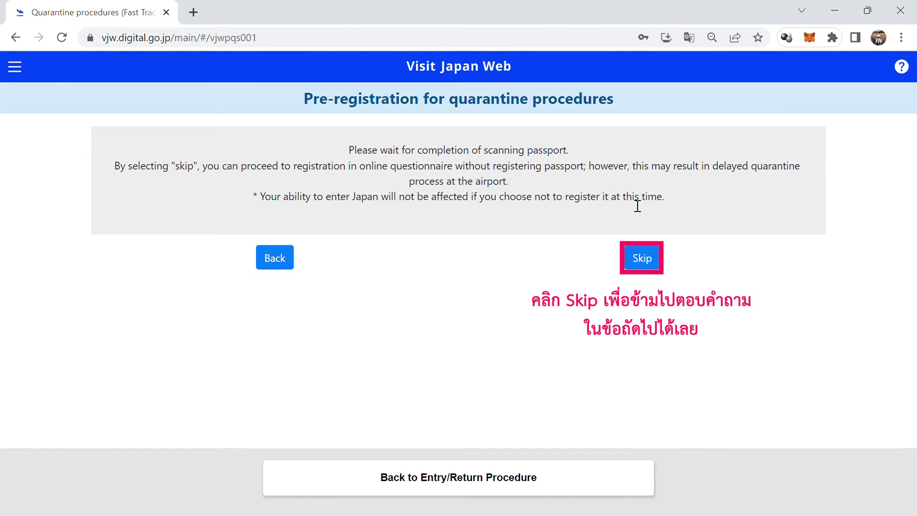
click(643, 261)
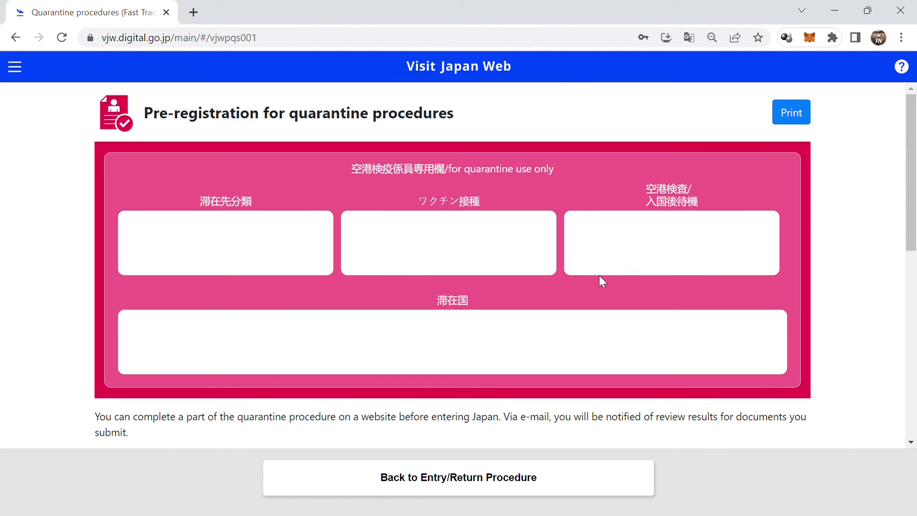
scroll(600, 280, down, 5)
scroll(600, 280, down, 5)
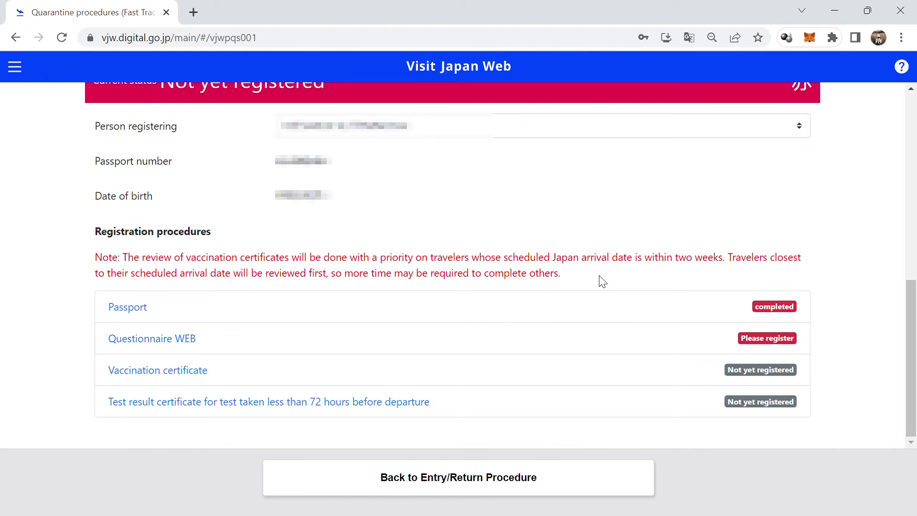
- Open Questionnaire WEB, switch its language to Thai (ภาษาไทย) and begin
click(151, 340)
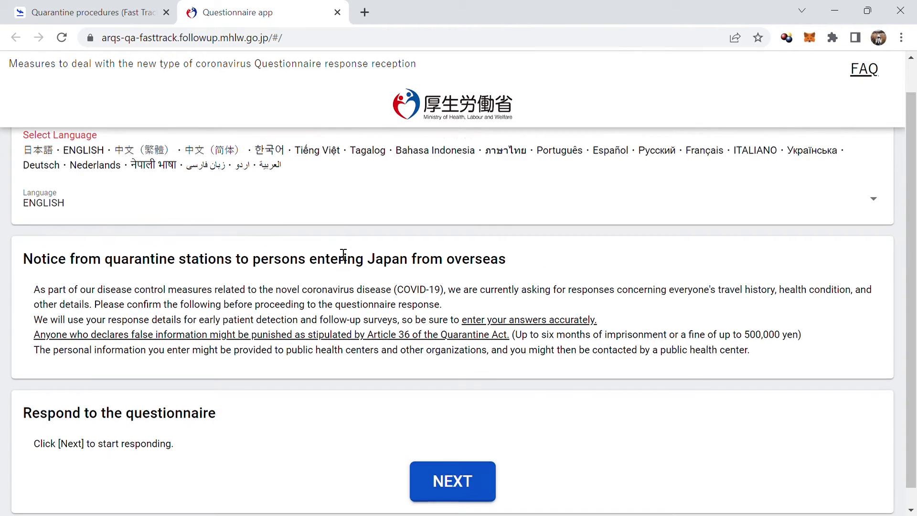
click(56, 238)
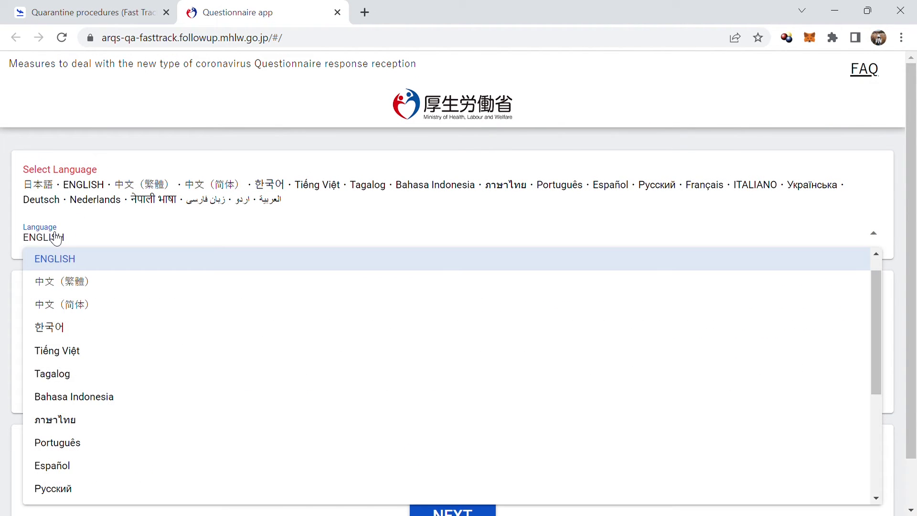
click(55, 419)
scroll(591, 308, down, 1)
click(444, 463)
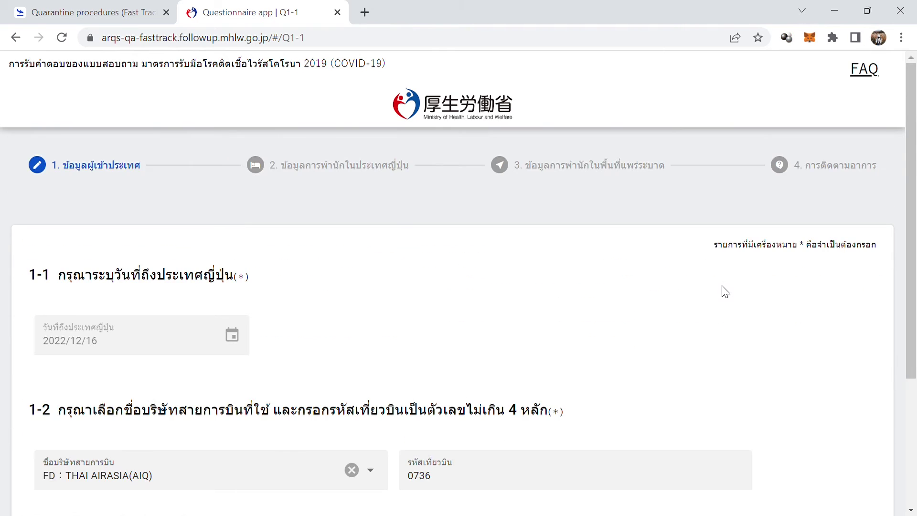
- Advance past the prefilled arrival, personal details and quarantine address pages
scroll(726, 291, down, 3)
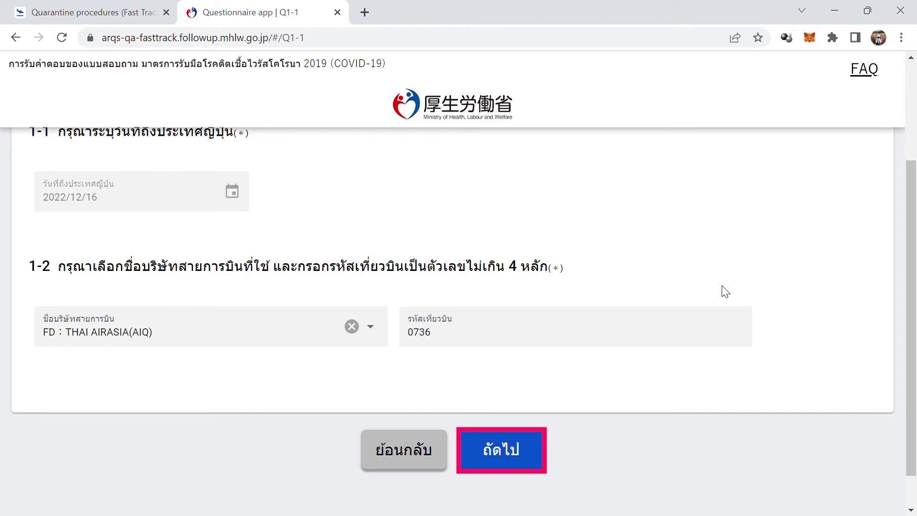
click(529, 455)
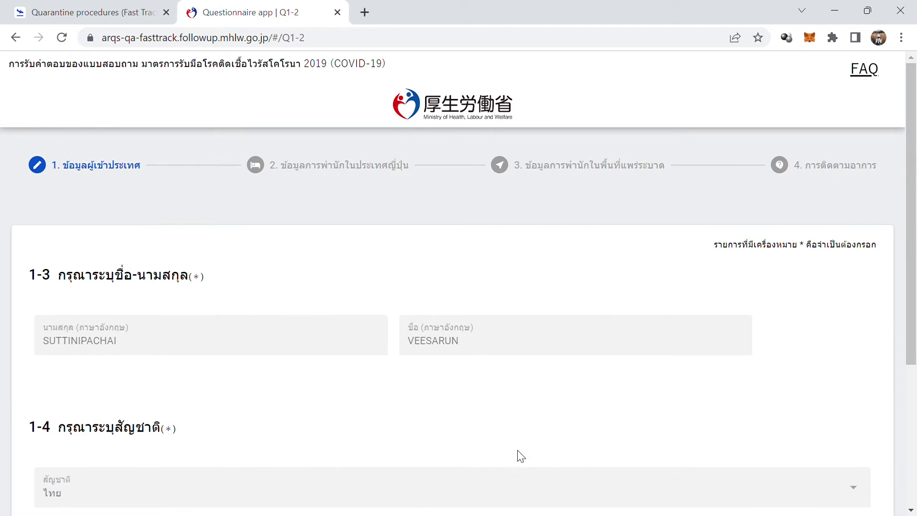
scroll(415, 409, down, 5)
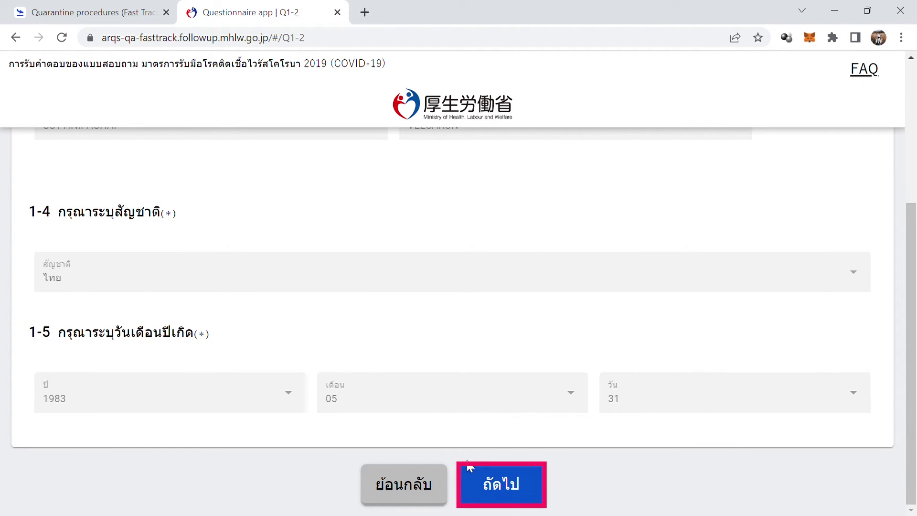
click(499, 485)
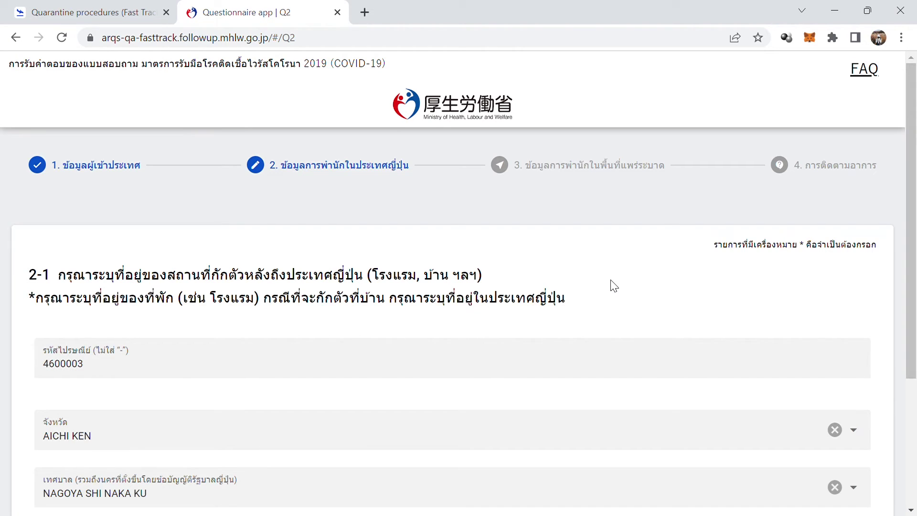
scroll(614, 286, down, 4)
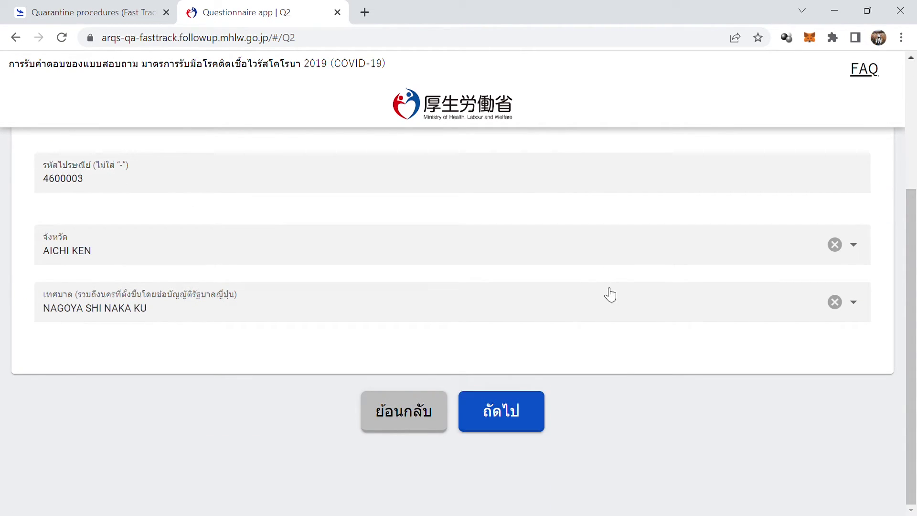
click(516, 418)
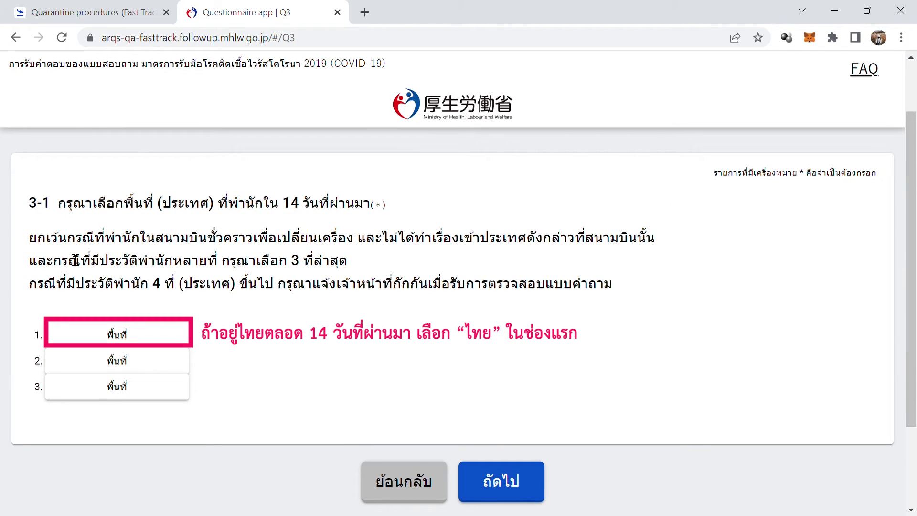
- Set Thailand as the first area stayed in recently and continue
click(127, 337)
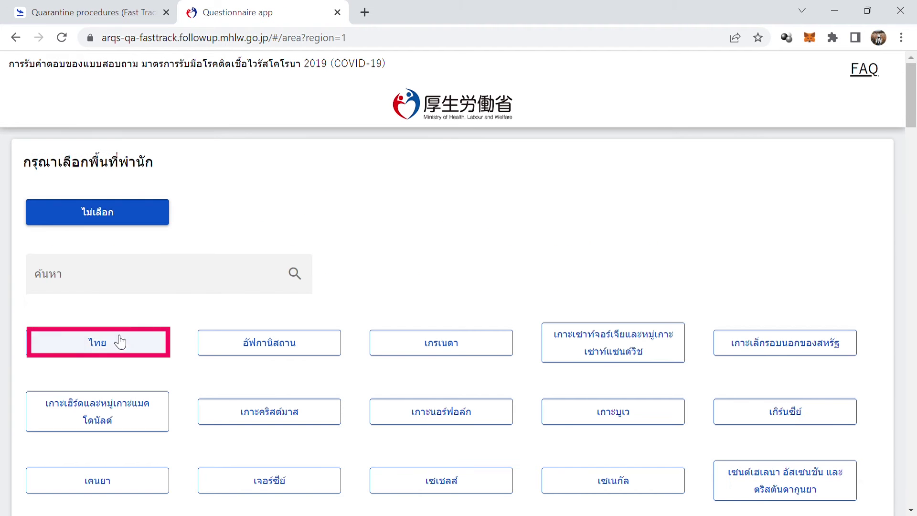
click(123, 343)
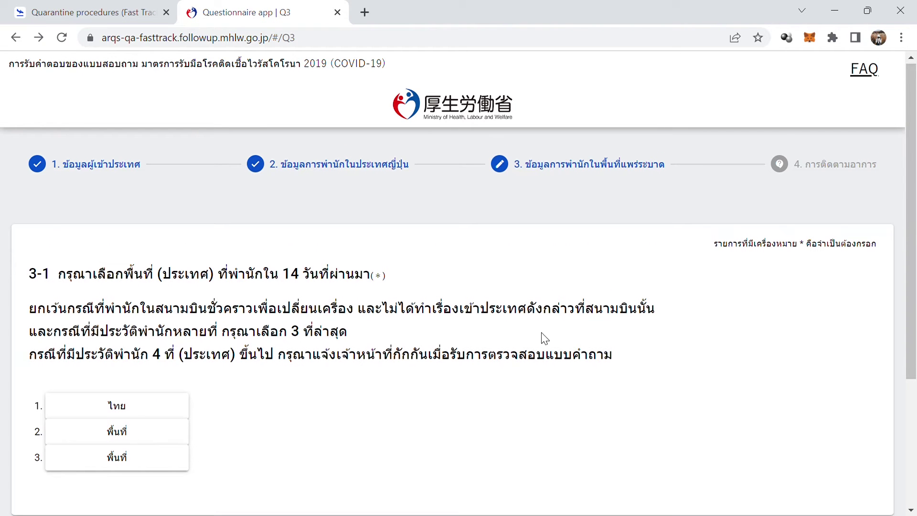
scroll(544, 338, down, 4)
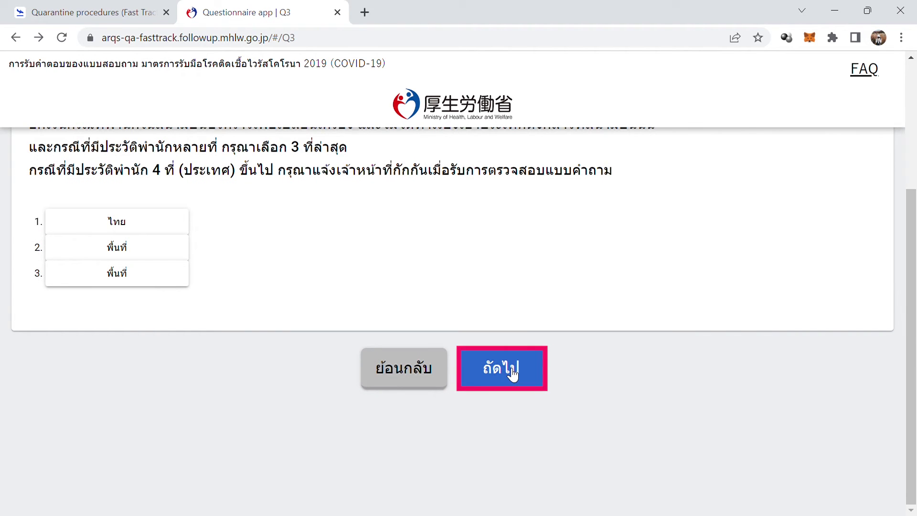
click(500, 368)
- Pass the contact details question, review all answers and submit the questionnaire
scroll(431, 315, down, 5)
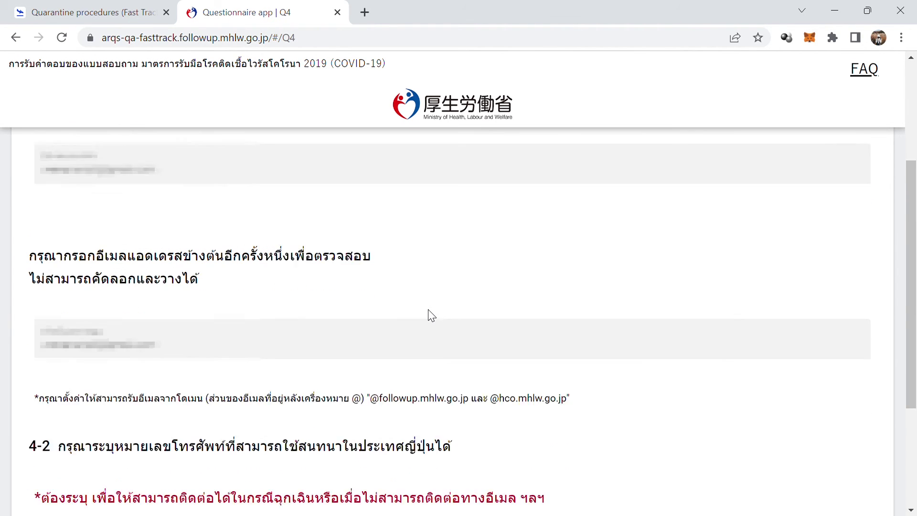
scroll(432, 314, down, 3)
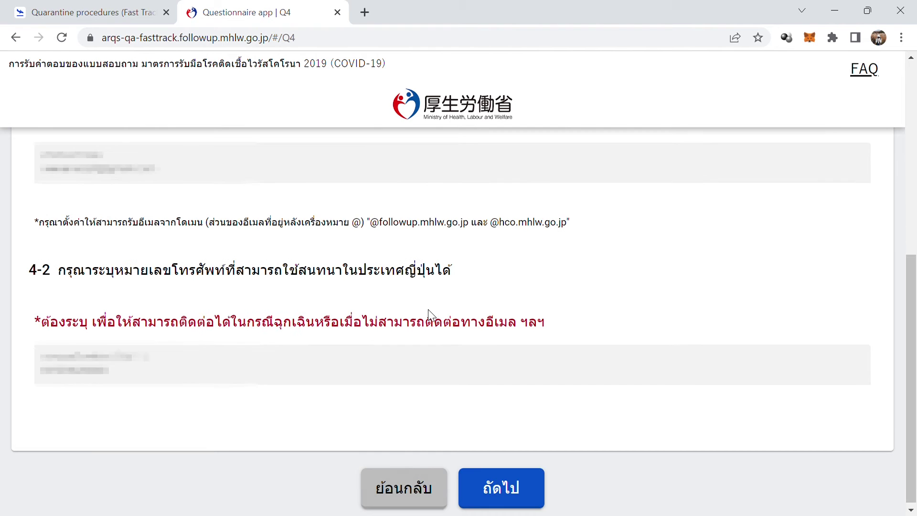
click(502, 492)
scroll(595, 273, down, 9)
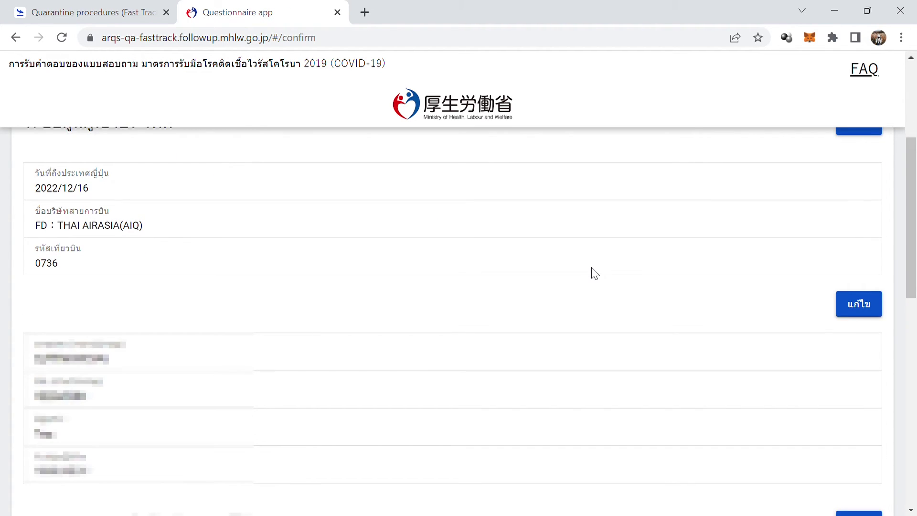
scroll(592, 272, down, 5)
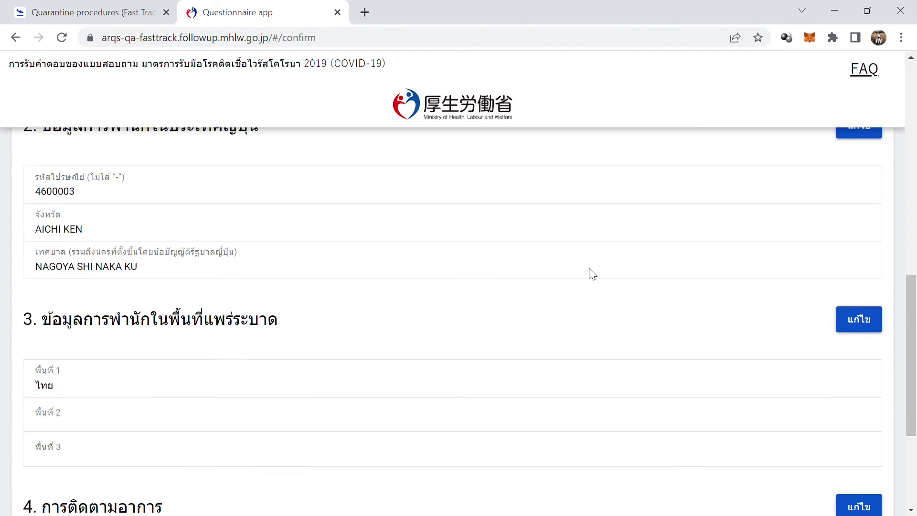
click(507, 487)
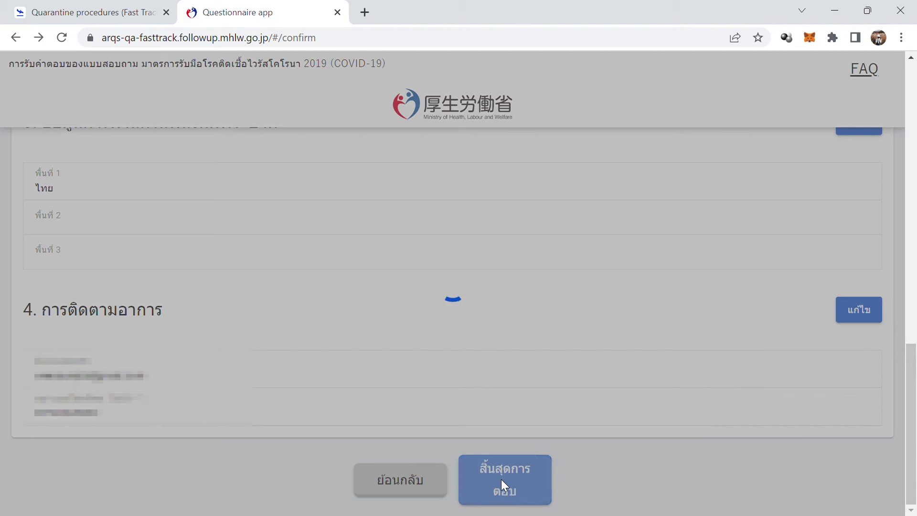
- Choose to submit a vaccination certificate whose details are in Japanese or English
scroll(715, 385, down, 9)
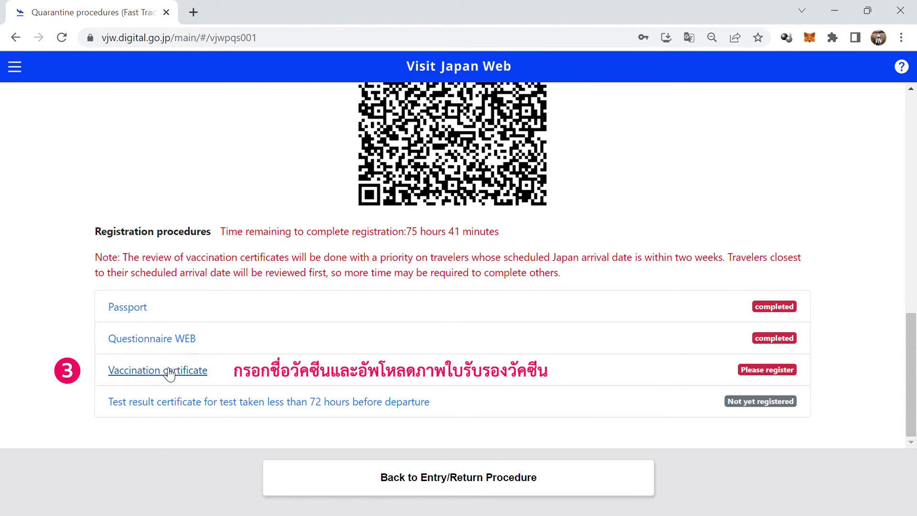
click(156, 374)
click(101, 154)
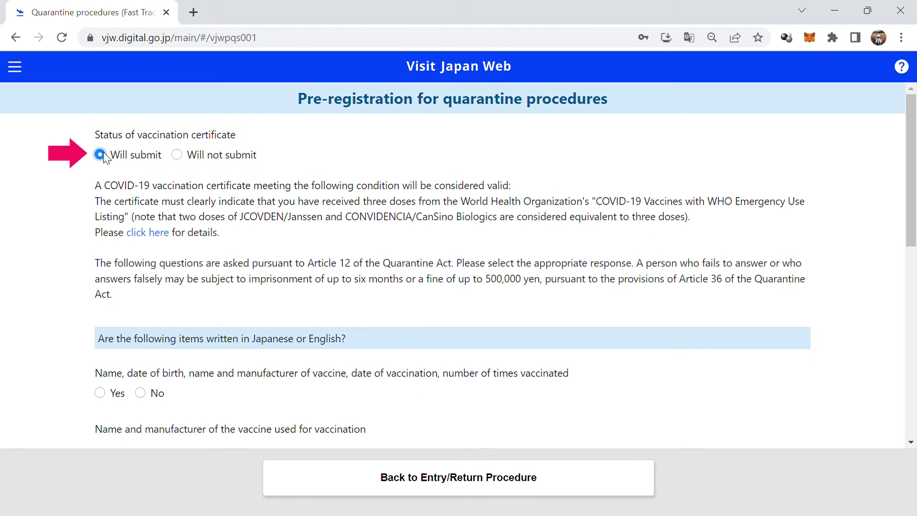
scroll(63, 273, down, 1)
scroll(62, 272, down, 2)
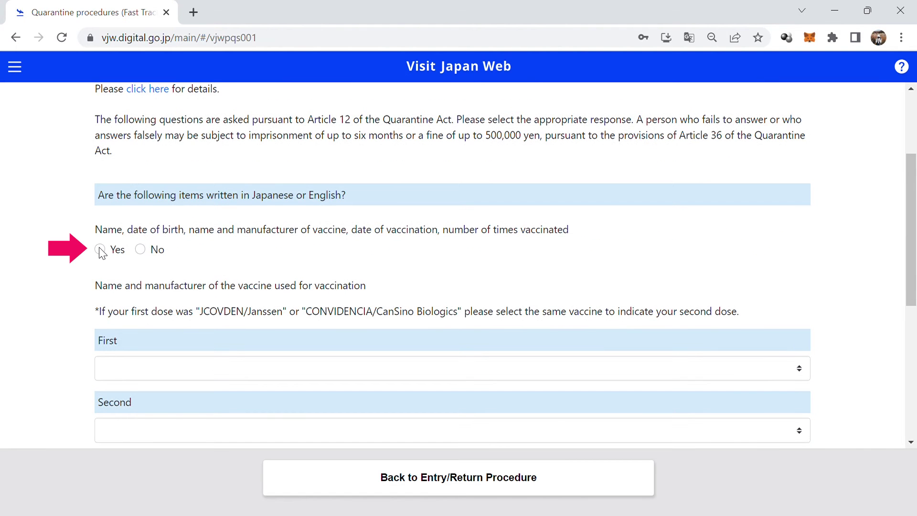
click(100, 248)
- Set doses one and two to Spikevax/Moderna and dose three to COMIRNATY/Pfizer
scroll(40, 265, down, 2)
scroll(31, 268, down, 1)
click(134, 225)
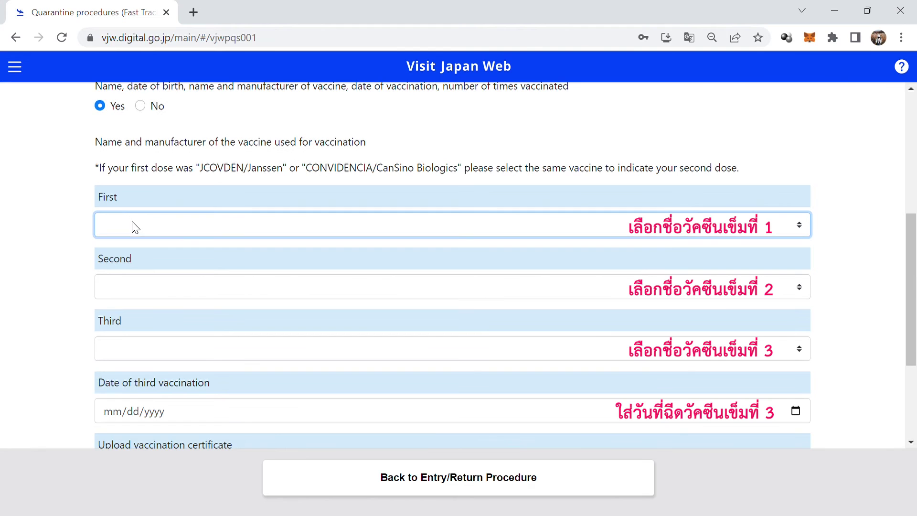
click(154, 293)
click(153, 293)
click(152, 354)
click(162, 353)
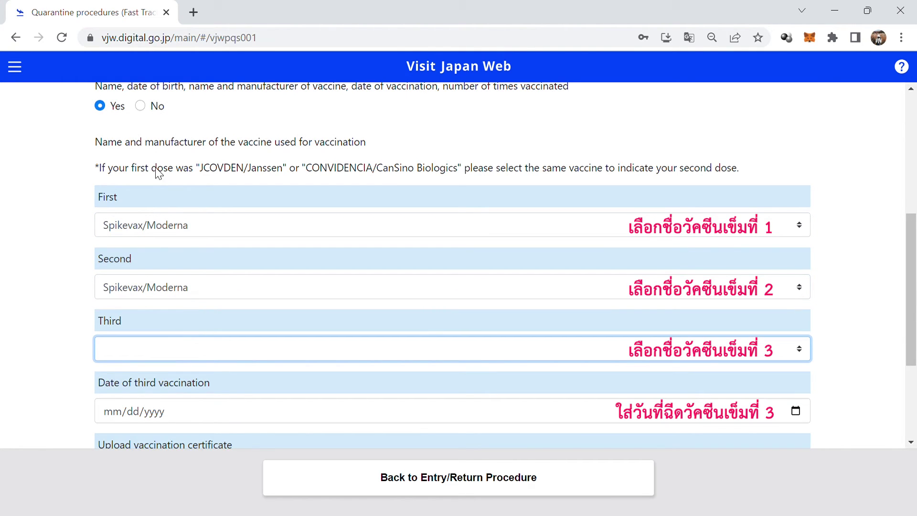
- Enter 2022/09/27 as the third dose date
click(160, 172)
scroll(64, 322, down, 2)
key(Tab)
text(09272022)
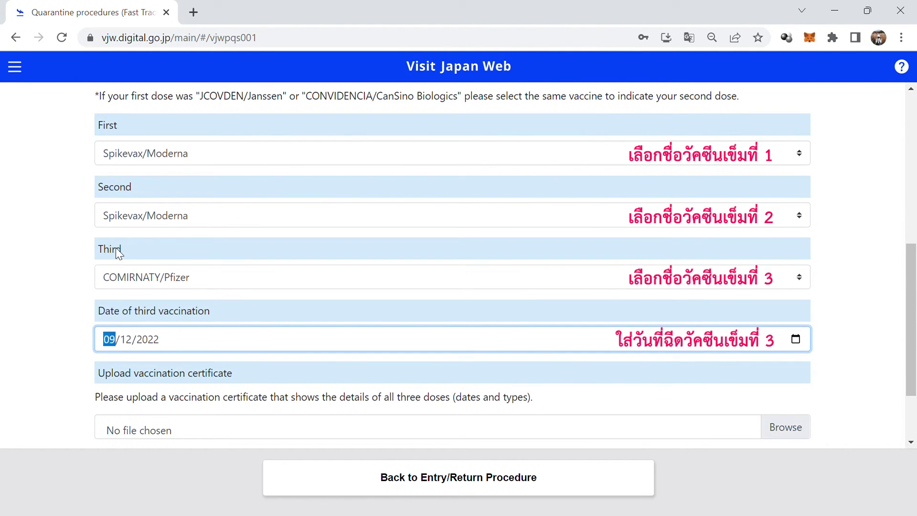
scroll(54, 353, down, 2)
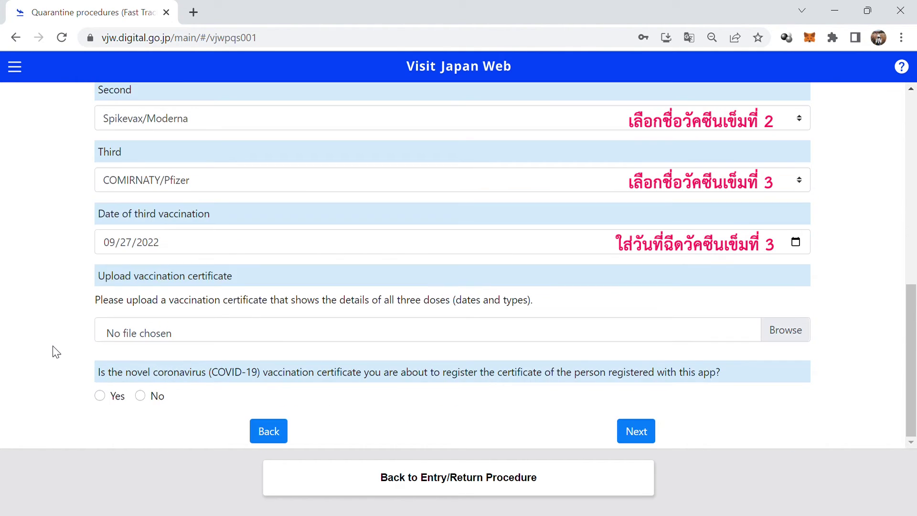
- Upload the certificate image and confirm it belongs to the registrant
click(770, 328)
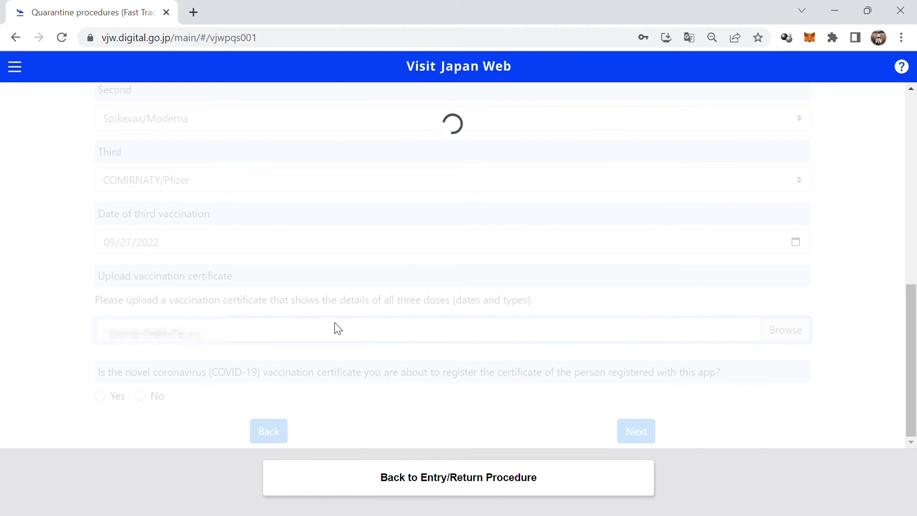
scroll(76, 386, down, 1)
click(99, 396)
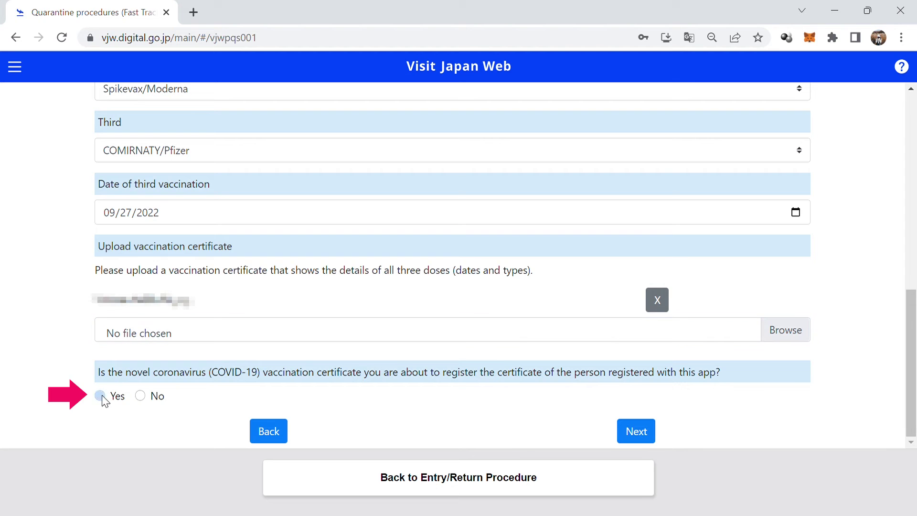
click(637, 431)
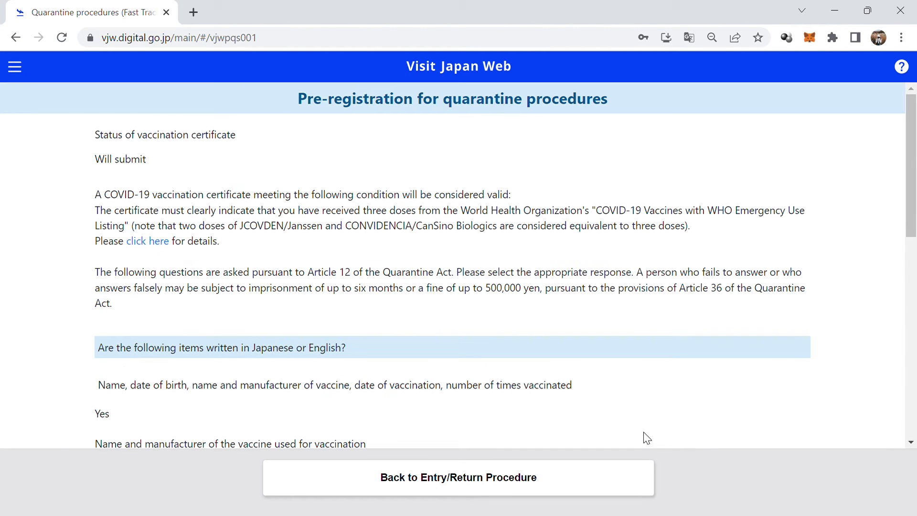
- Review the vaccination details and register the certificate
scroll(704, 392, down, 2)
scroll(709, 387, down, 5)
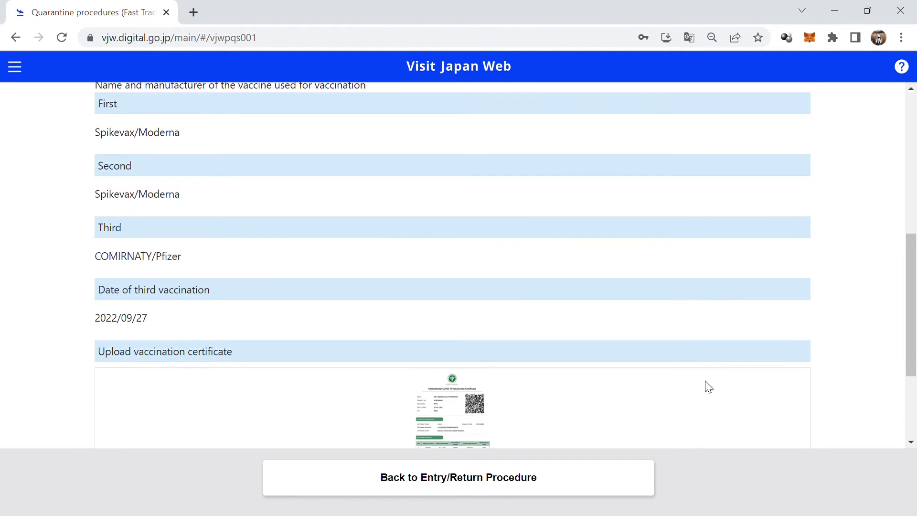
scroll(708, 387, down, 2)
scroll(709, 387, up, 3)
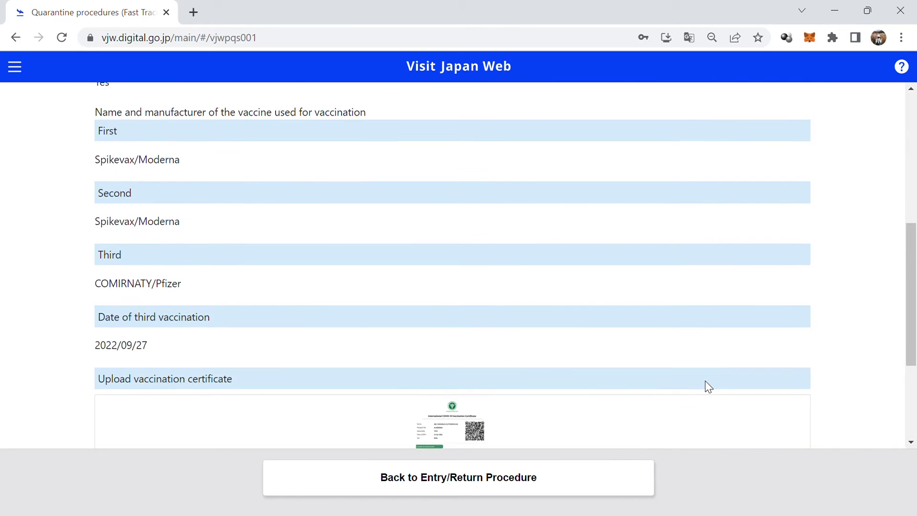
scroll(709, 387, down, 5)
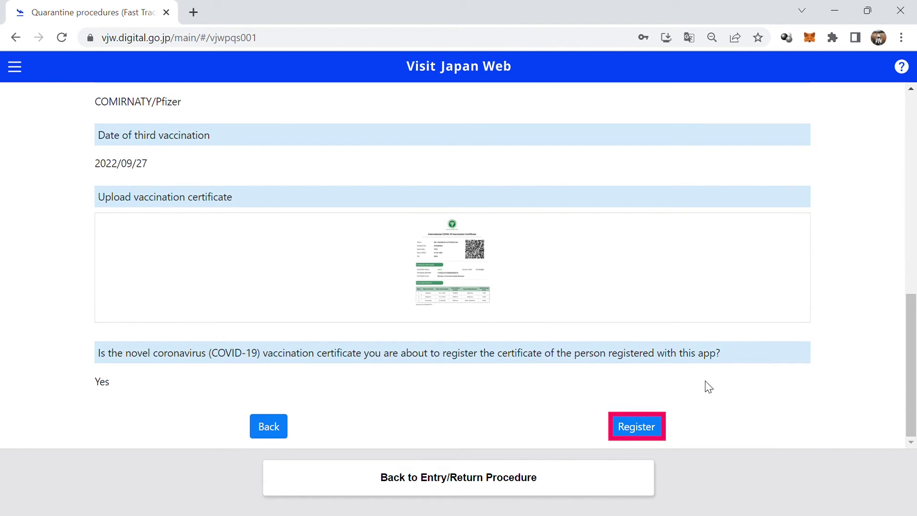
click(643, 428)
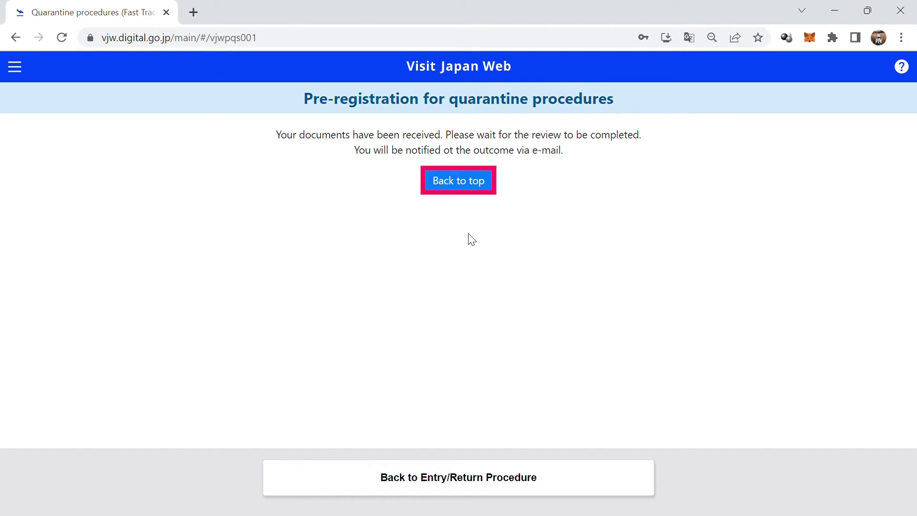
- Review the Fast Track status and QR code, then return to the entry/return procedure plan
click(452, 182)
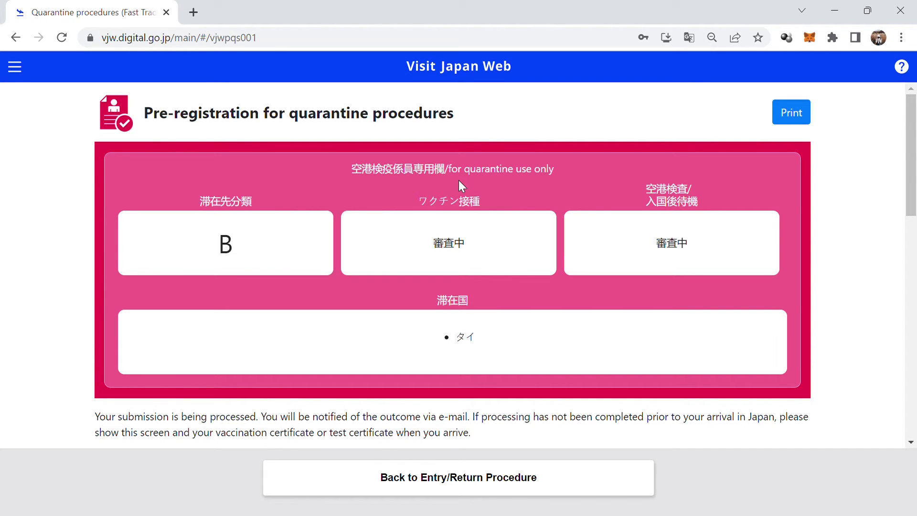
scroll(461, 184, down, 6)
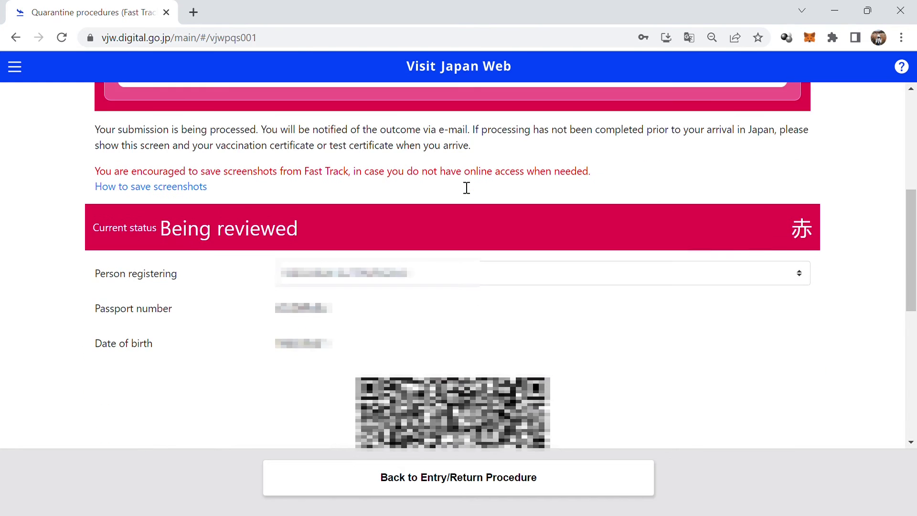
scroll(467, 188, down, 2)
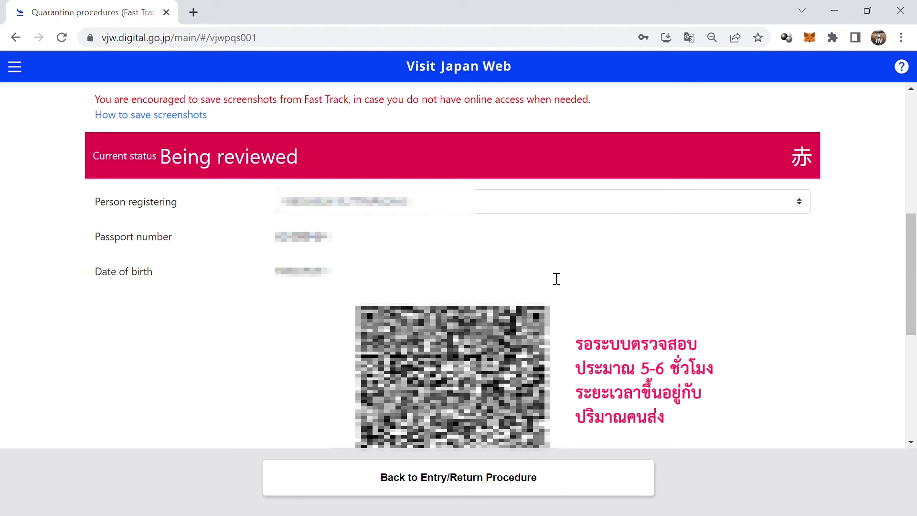
scroll(557, 278, down, 6)
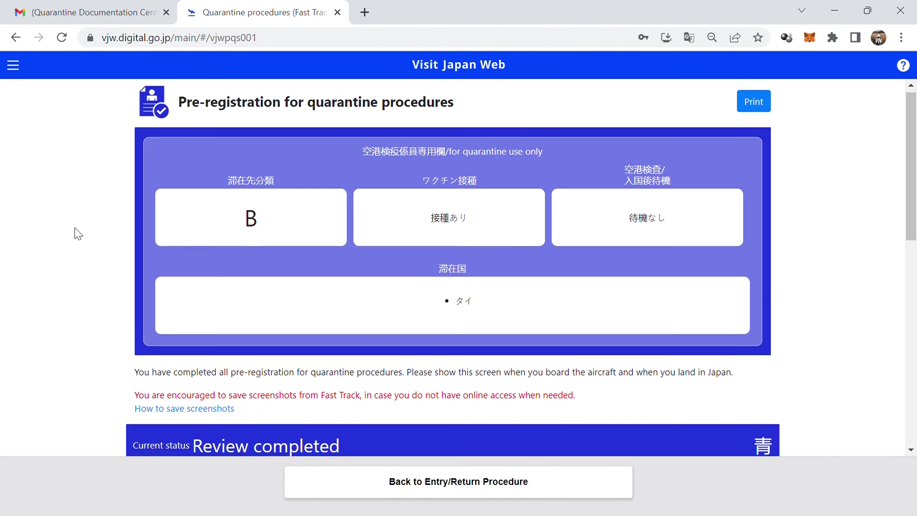
scroll(76, 231, down, 7)
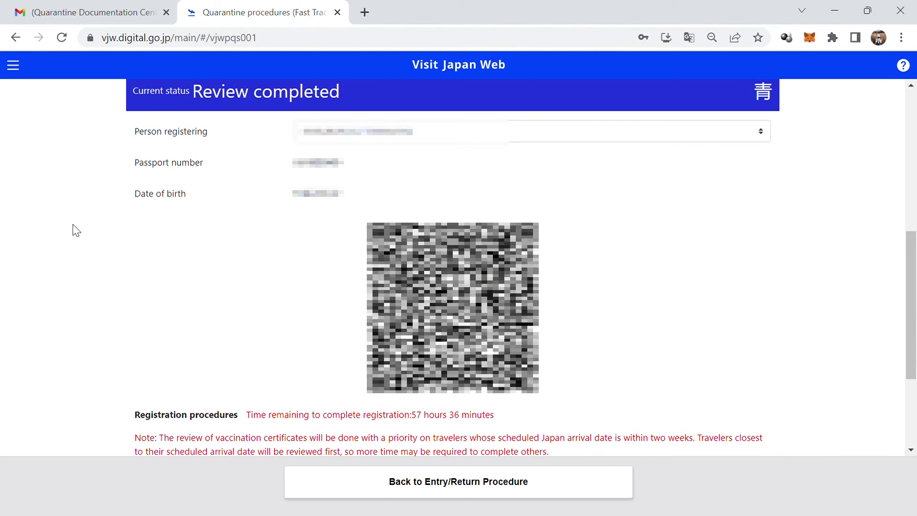
scroll(77, 231, down, 3)
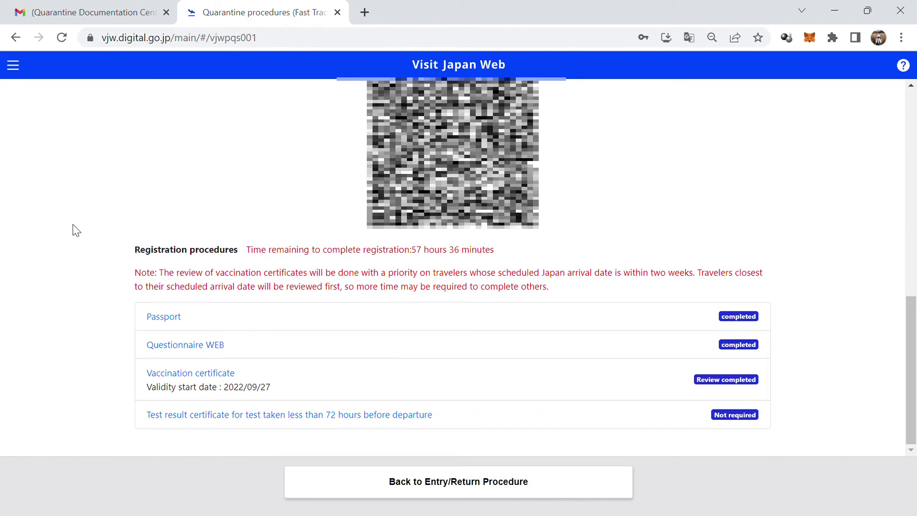
scroll(74, 230, up, 5)
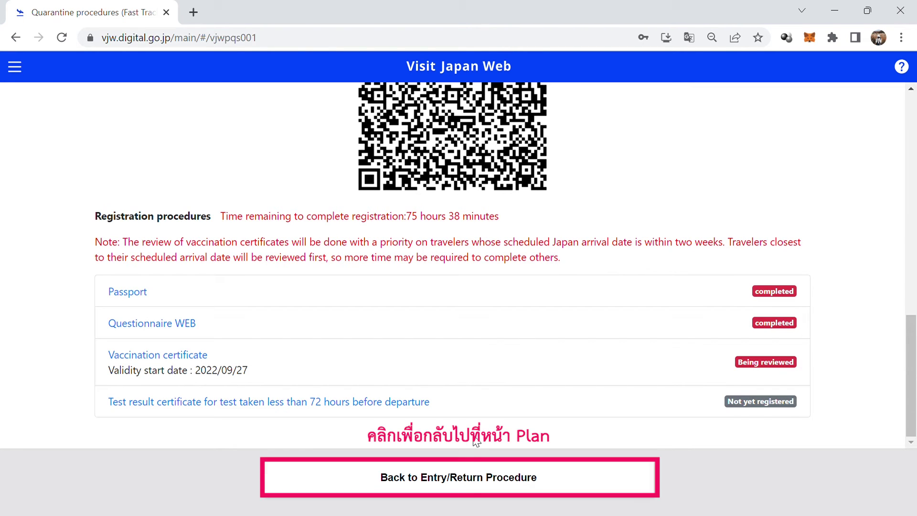
click(468, 491)
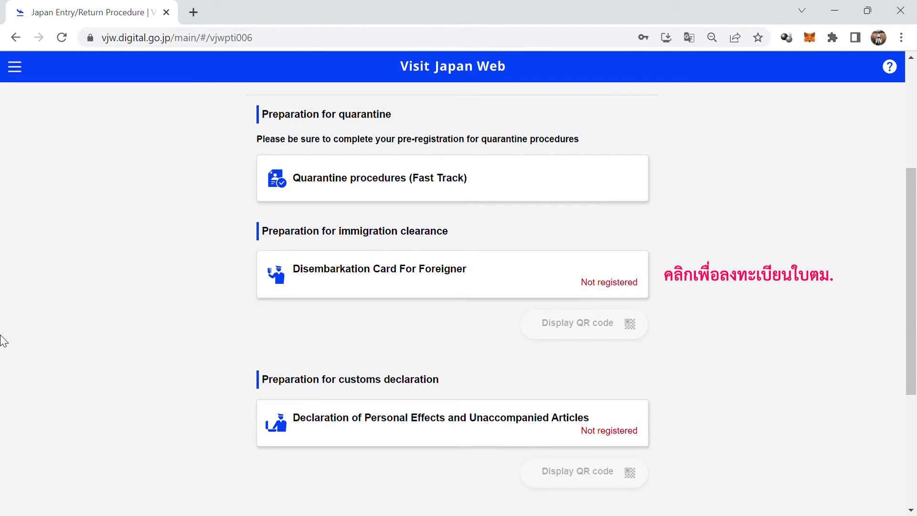
- Start the disembarkation card with home country 'thailand' and city 'nonthaburi'
click(457, 281)
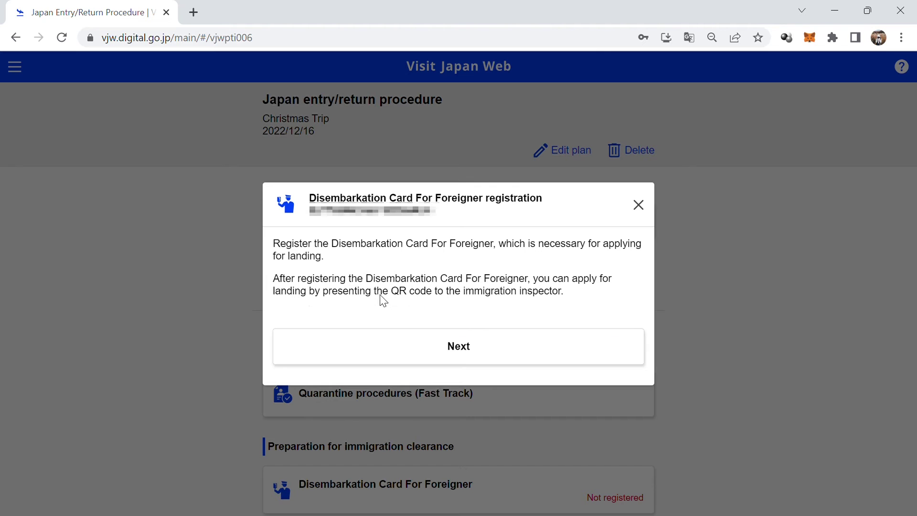
click(459, 352)
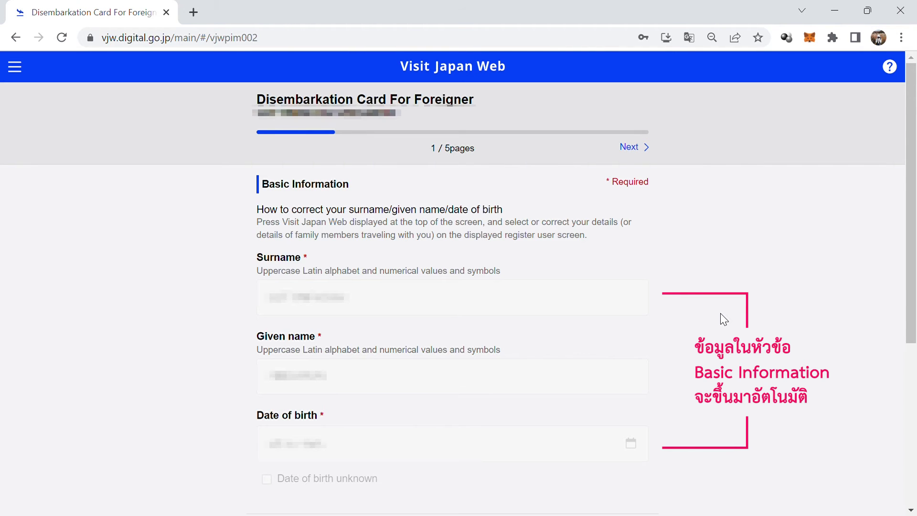
scroll(720, 317, down, 5)
click(339, 342)
text(thailand)
click(341, 419)
text(nonthaburi)
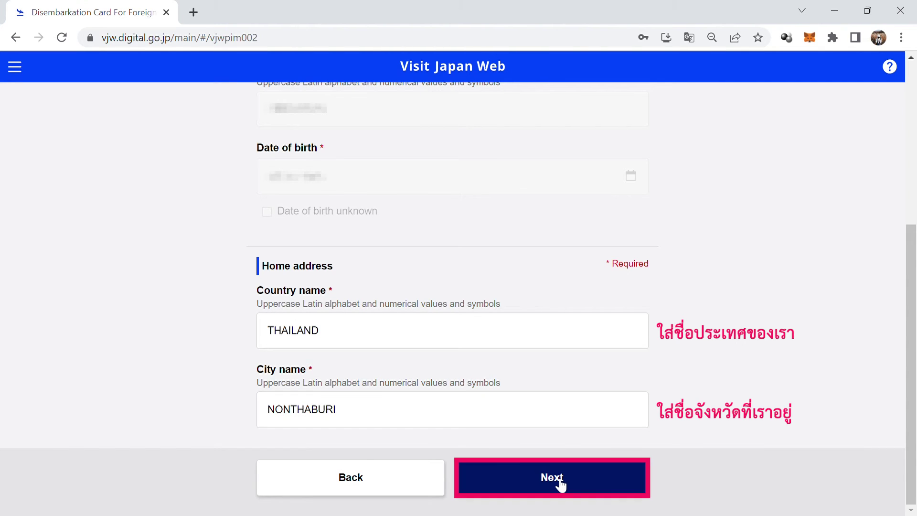
click(562, 482)
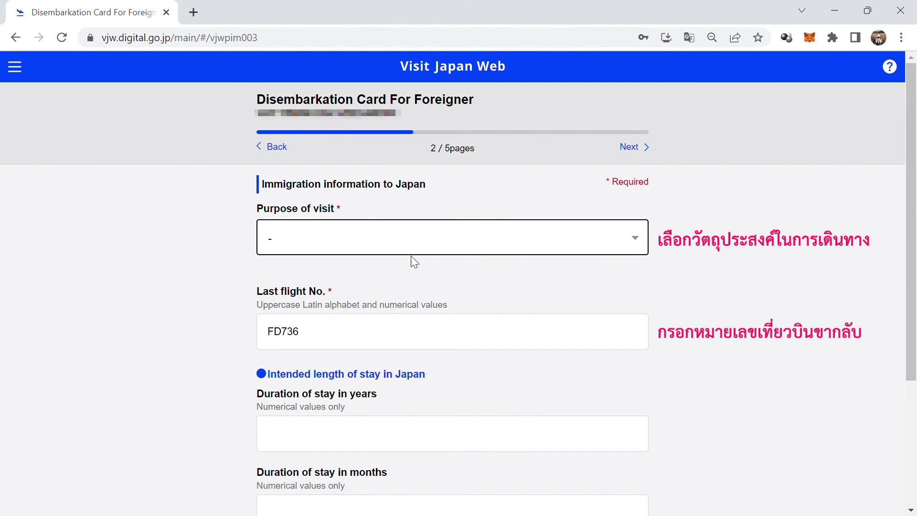
- Set the purpose of visit to Tourism and the length of stay to 12 days
key(Down)
click(680, 296)
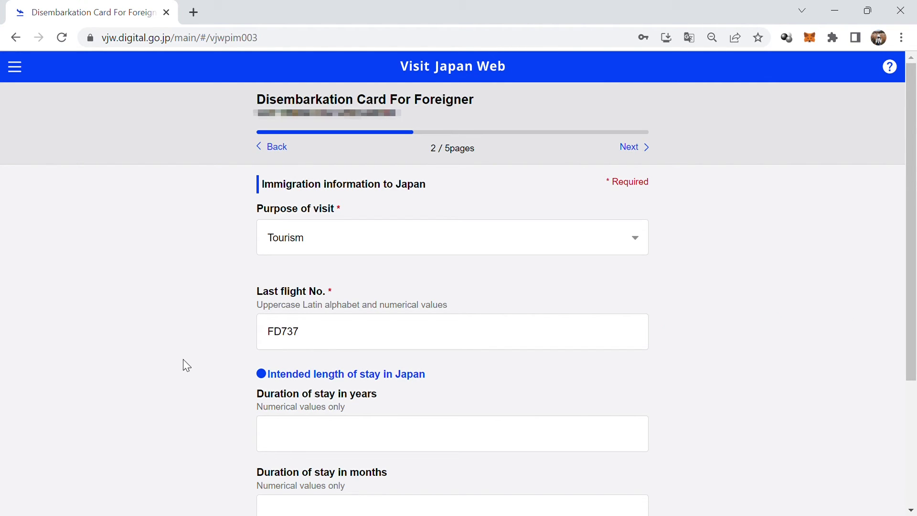
scroll(184, 363, down, 4)
click(265, 415)
text(12)
click(209, 389)
- Continue past the intended address in Japan page to the Questions page
click(590, 489)
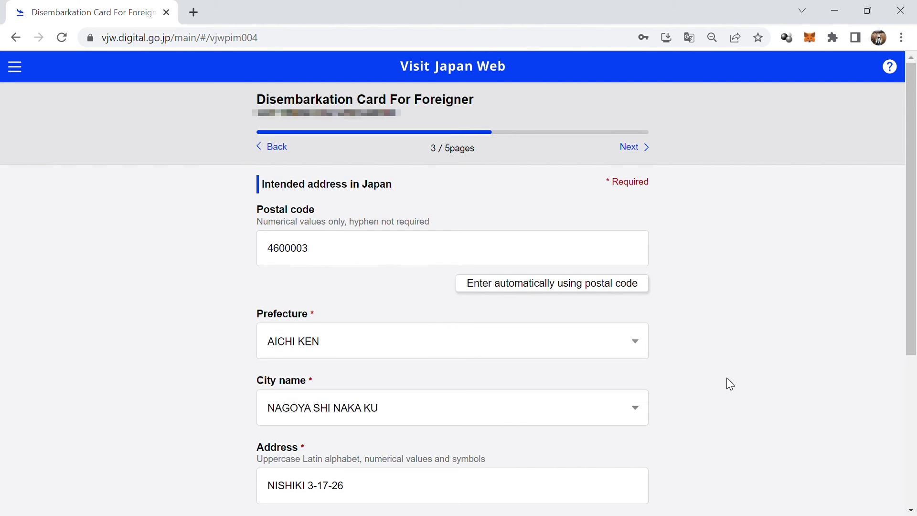
scroll(734, 375, down, 2)
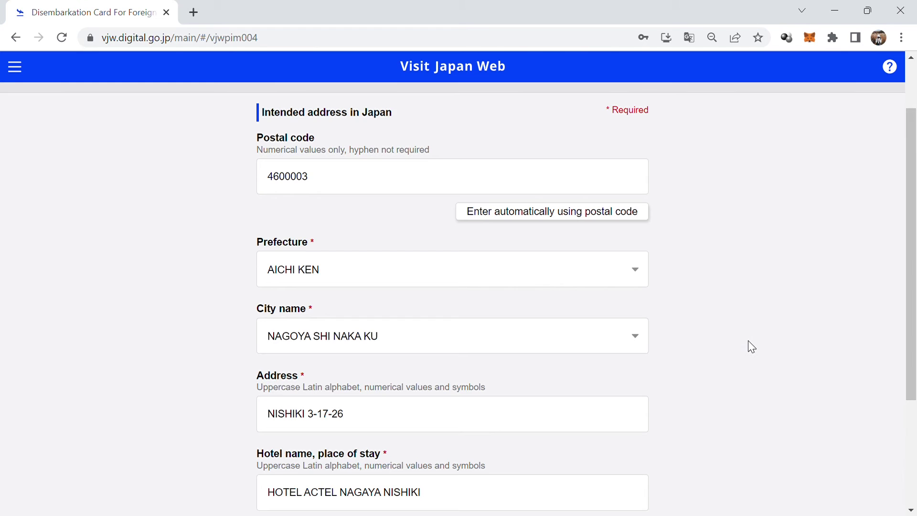
scroll(751, 348, down, 4)
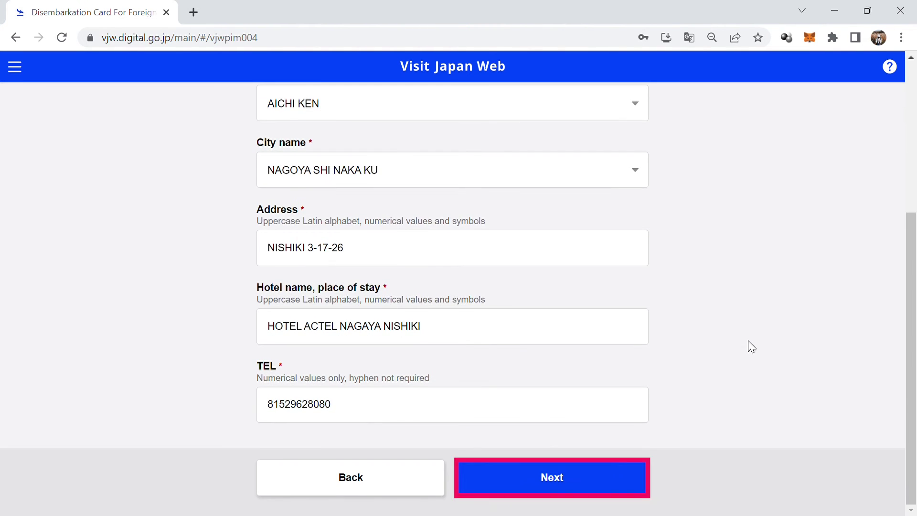
click(566, 479)
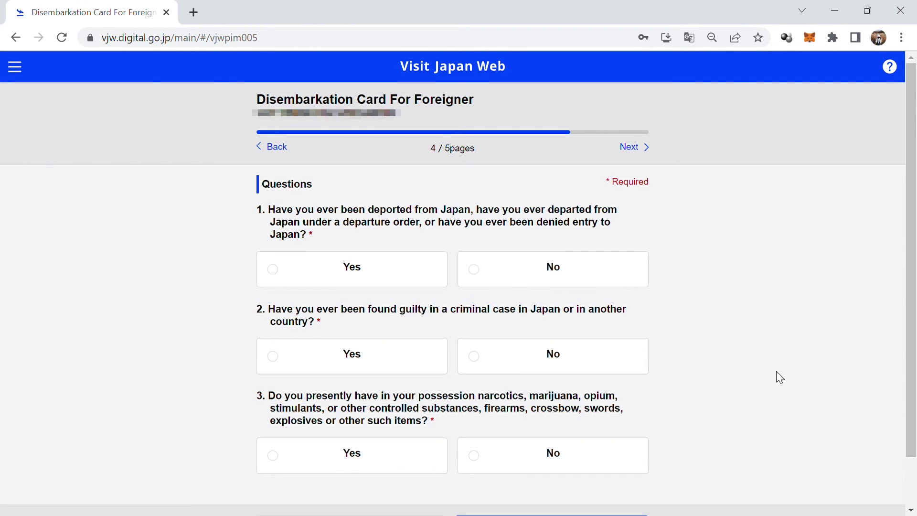
- Answer No to the deportation, criminal conviction and controlled substances questions
click(572, 279)
click(558, 364)
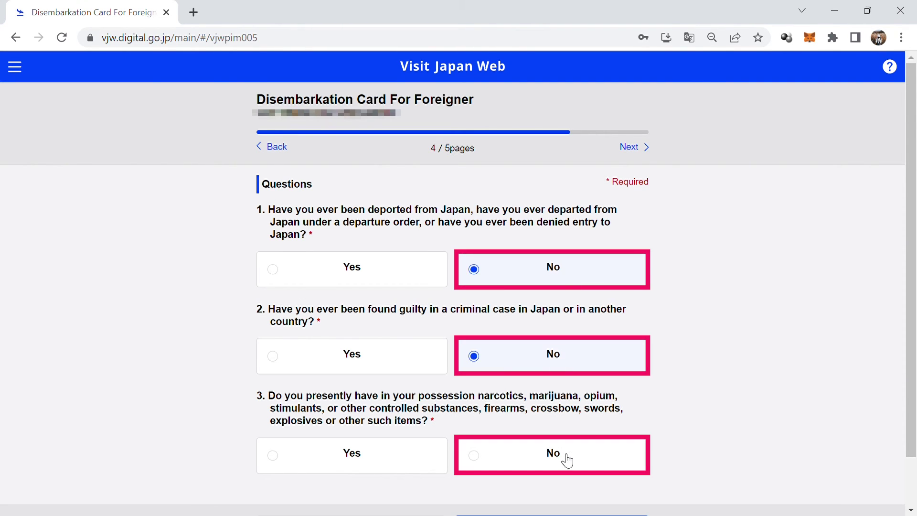
click(566, 458)
scroll(751, 398, down, 2)
click(543, 491)
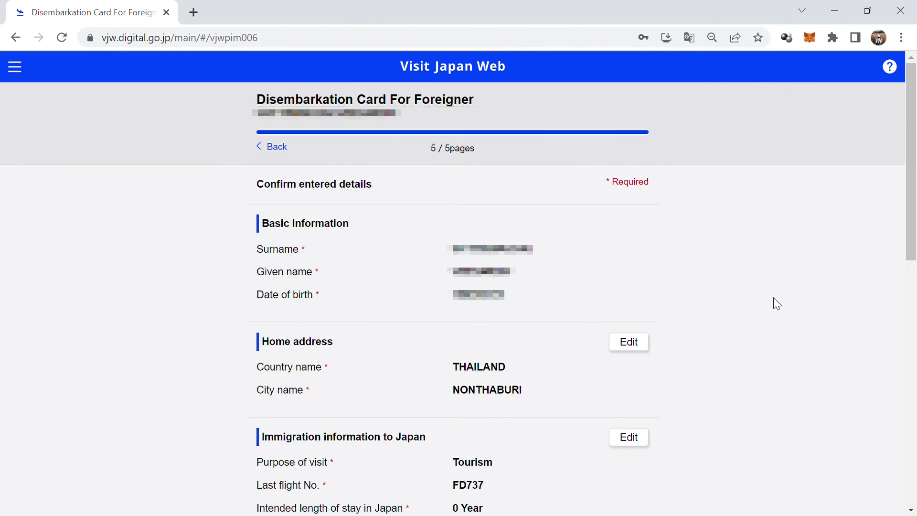
- Review the details, register the disembarkation card, and return to the procedure list
scroll(775, 304, down, 3)
scroll(775, 304, down, 2)
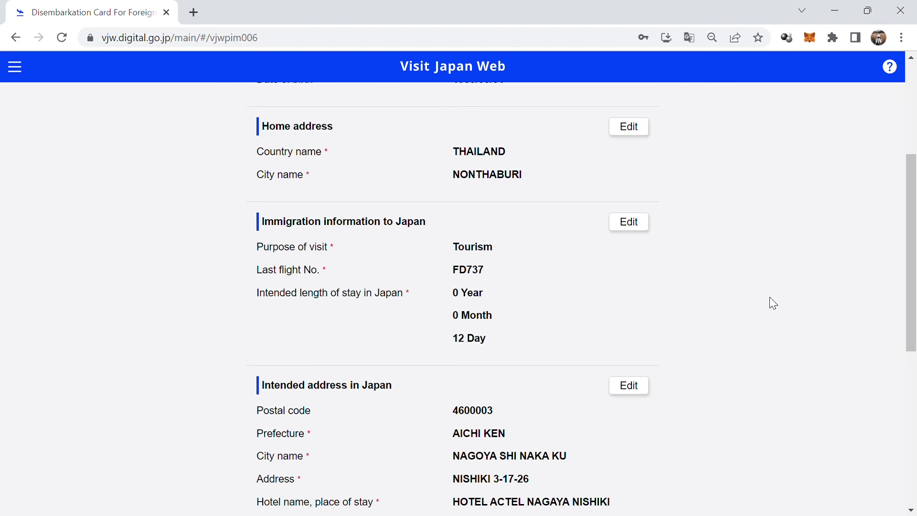
scroll(774, 304, down, 6)
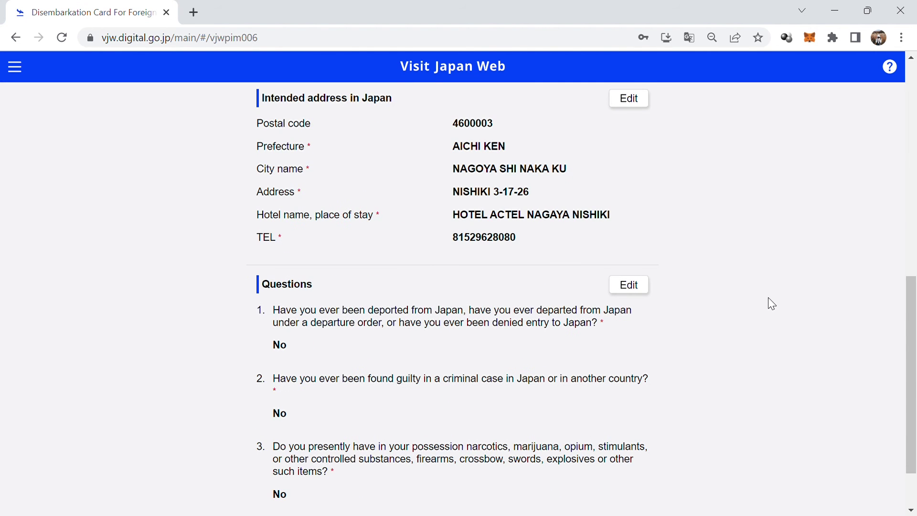
scroll(772, 304, down, 2)
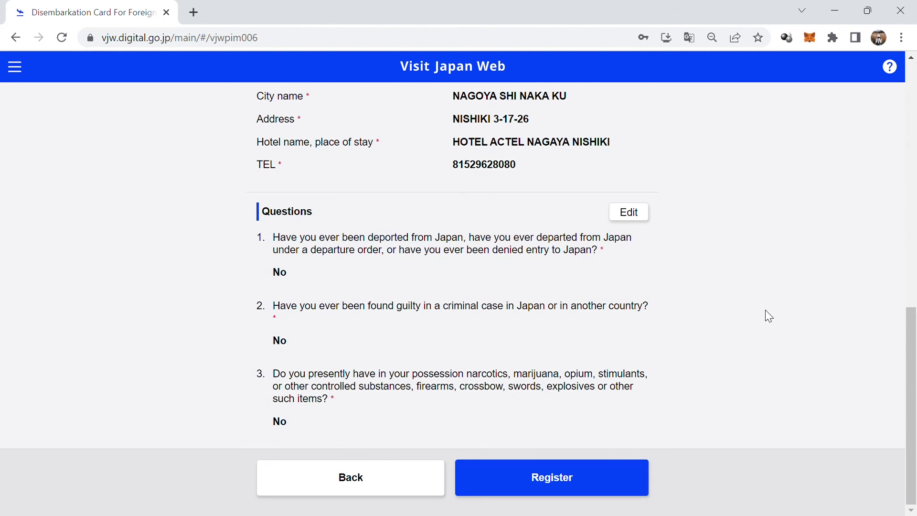
click(561, 483)
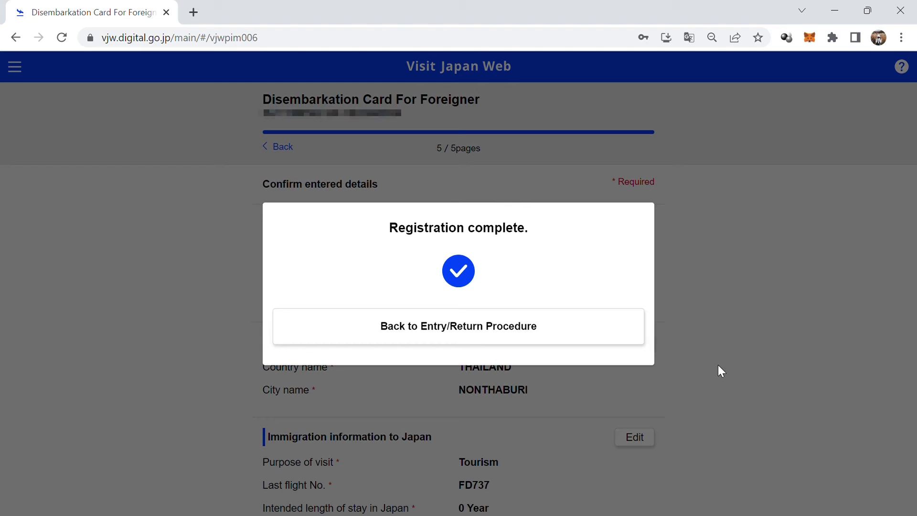
click(458, 330)
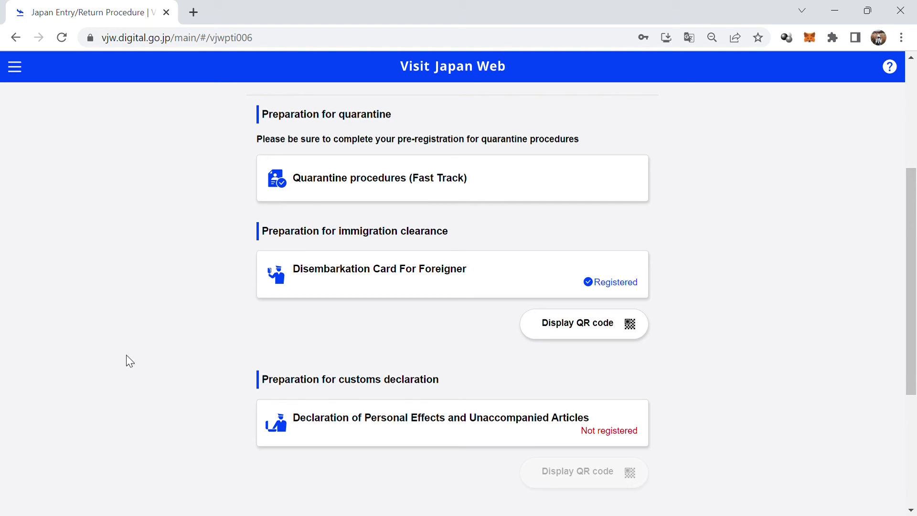
scroll(129, 361, down, 5)
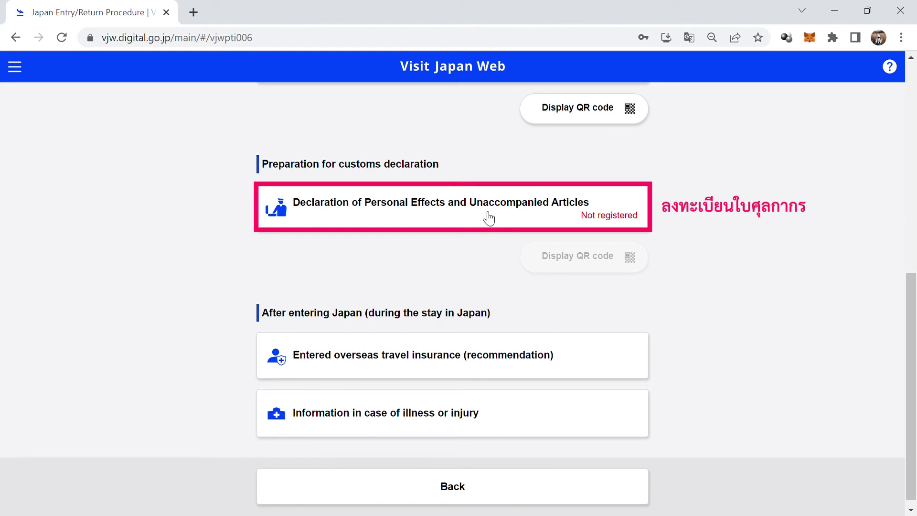
- Start the customs declaration with BANGKOK as the point of embarkation
click(489, 218)
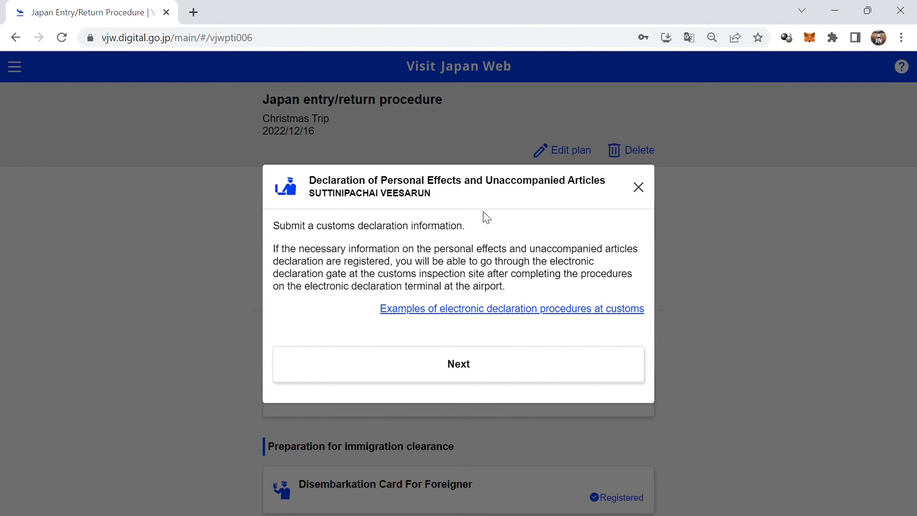
click(473, 365)
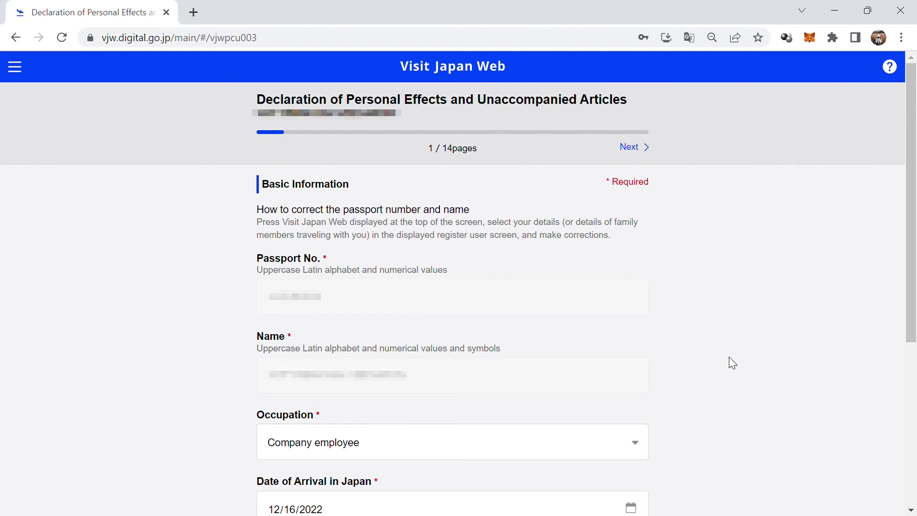
scroll(733, 363, down, 3)
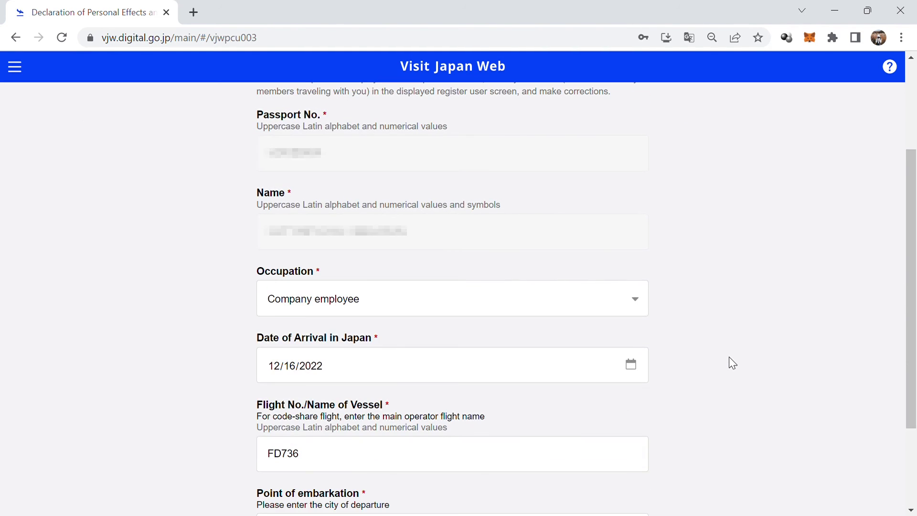
scroll(733, 363, down, 3)
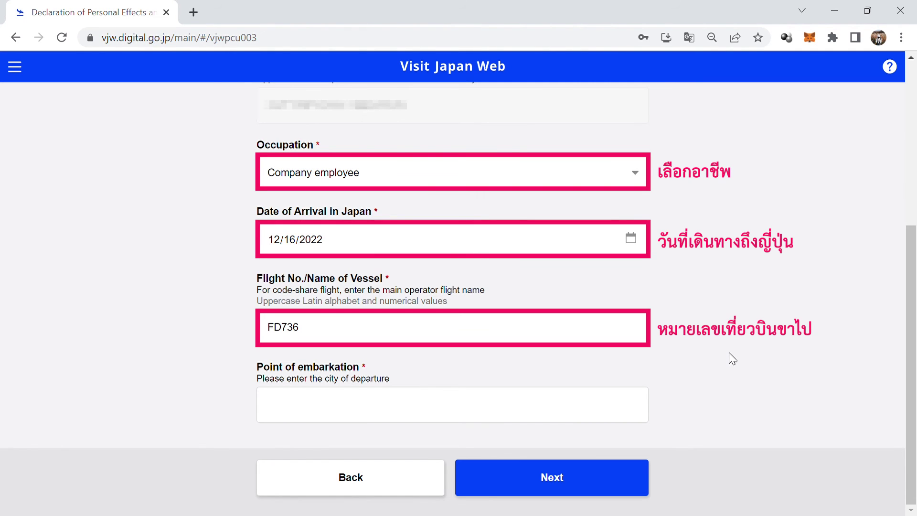
key(Tab)
text(bangkok)
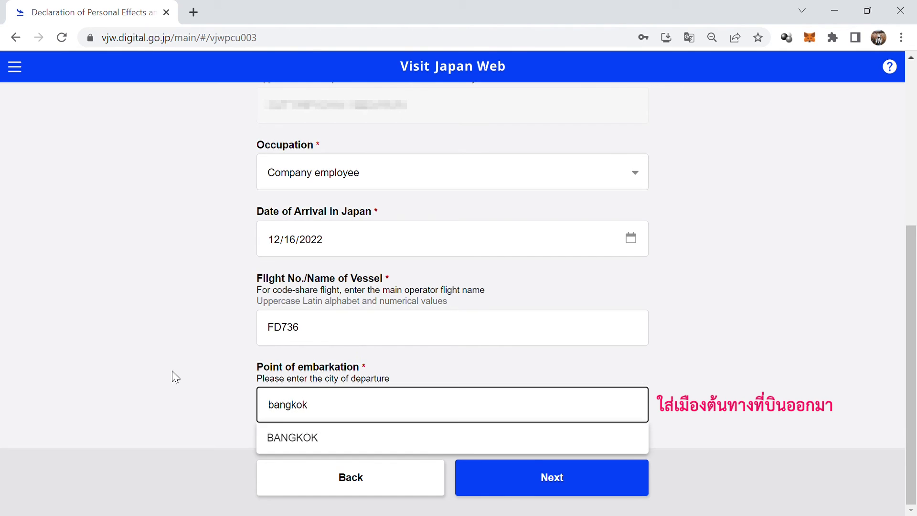
key(Down)
key(Return)
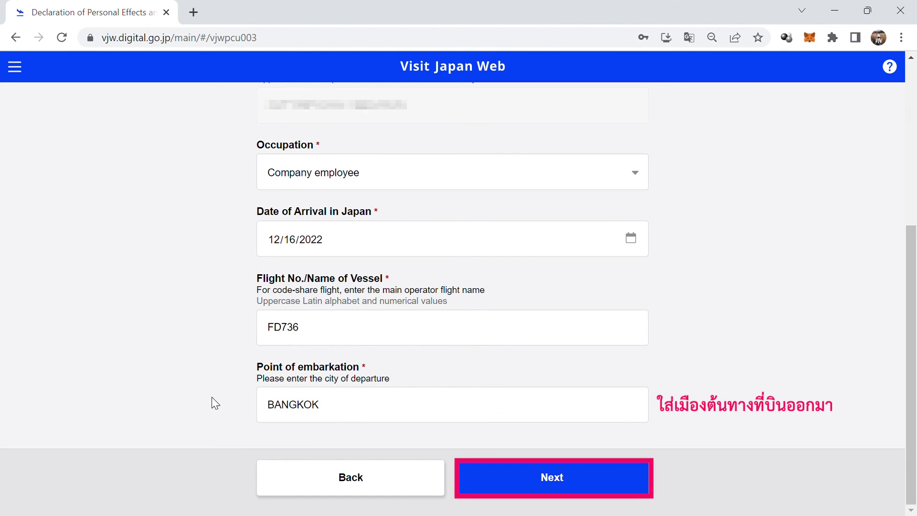
click(552, 485)
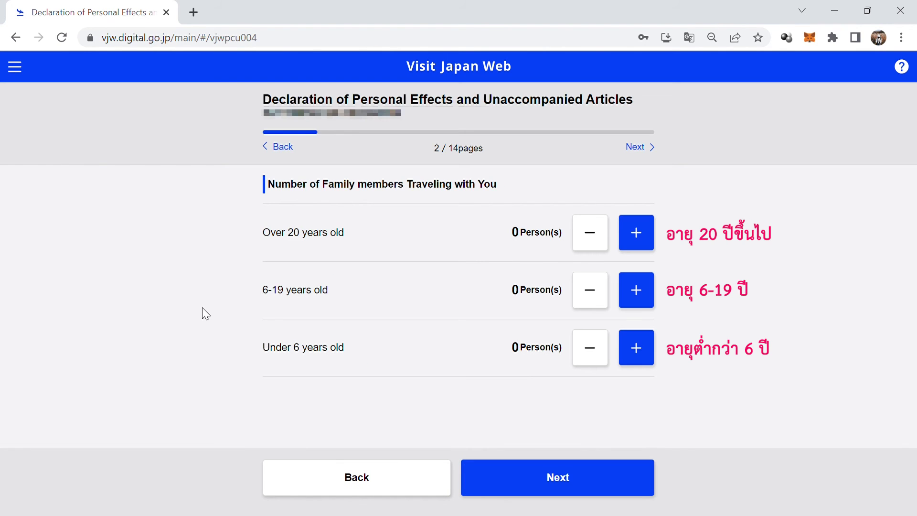
- Count one family member over 20 and move past the Japan address page
click(637, 234)
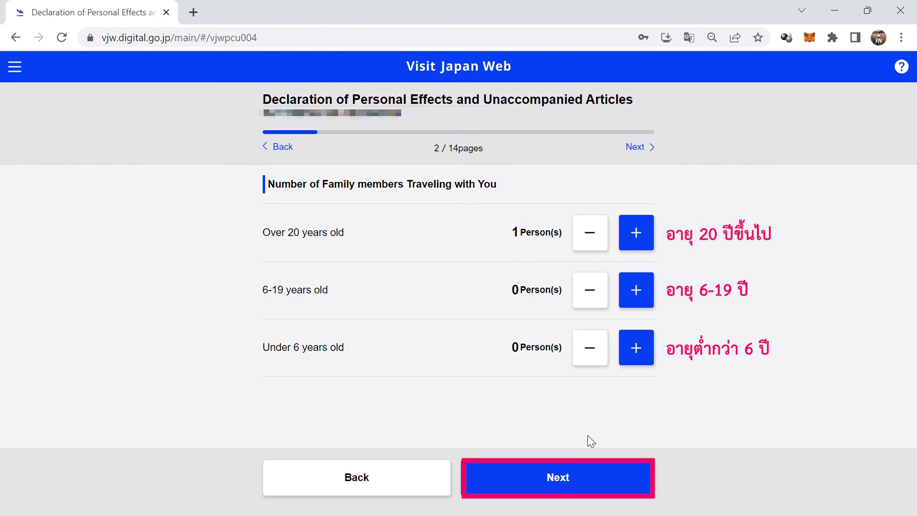
click(567, 488)
scroll(768, 337, down, 3)
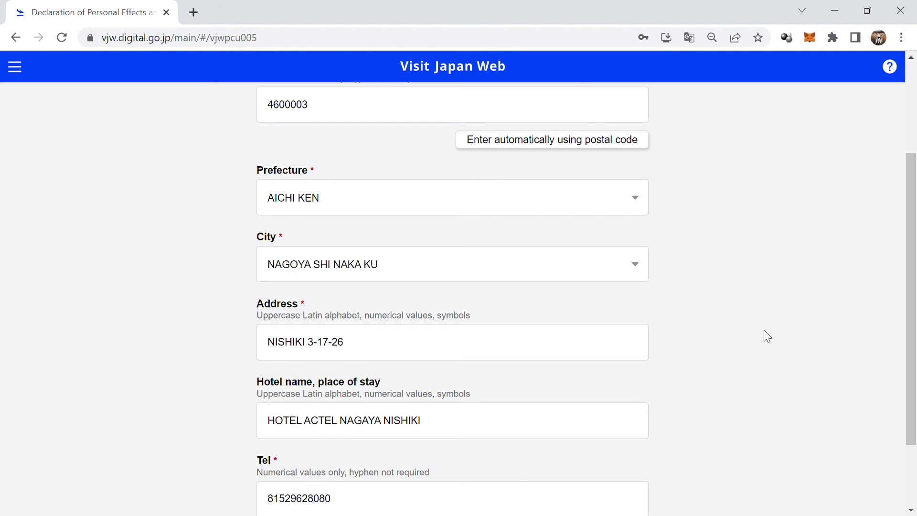
scroll(768, 337, down, 2)
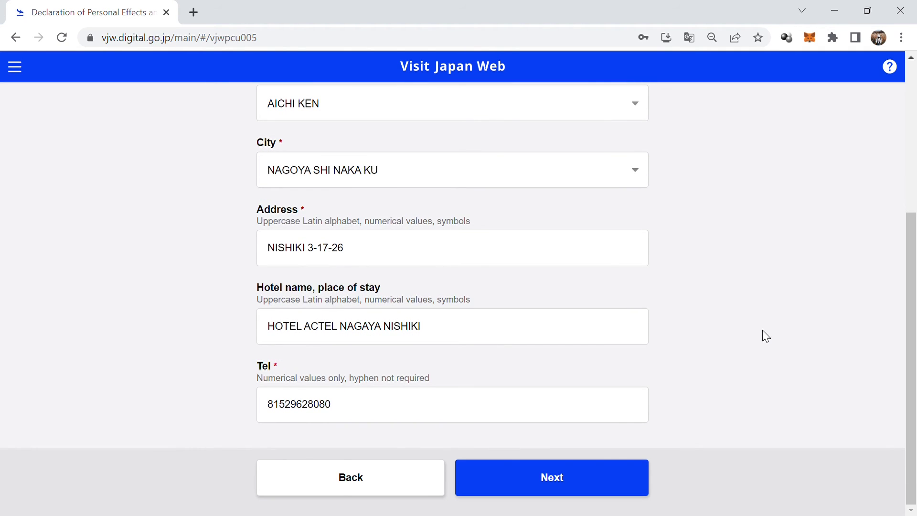
click(555, 489)
- Answer No to the prohibited items, restricted items and gold bullion questions
scroll(747, 392, down, 3)
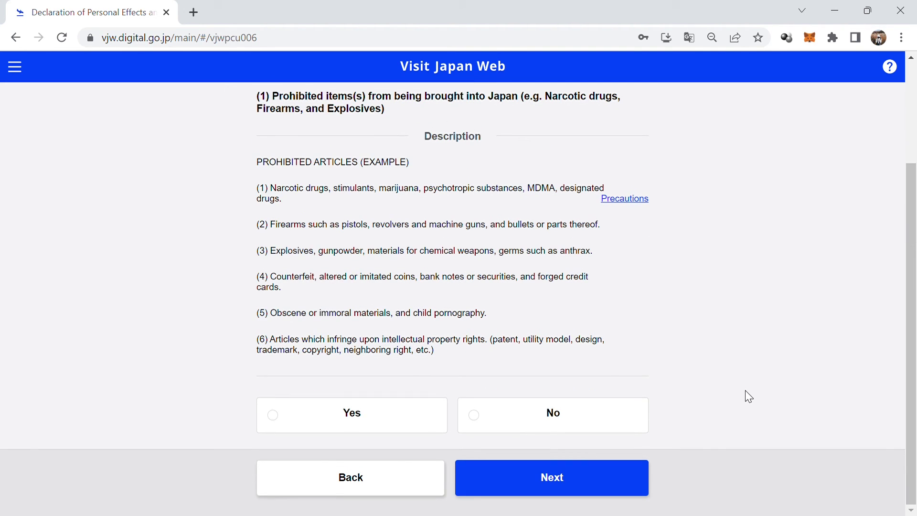
click(547, 420)
click(584, 481)
scroll(793, 265, down, 1)
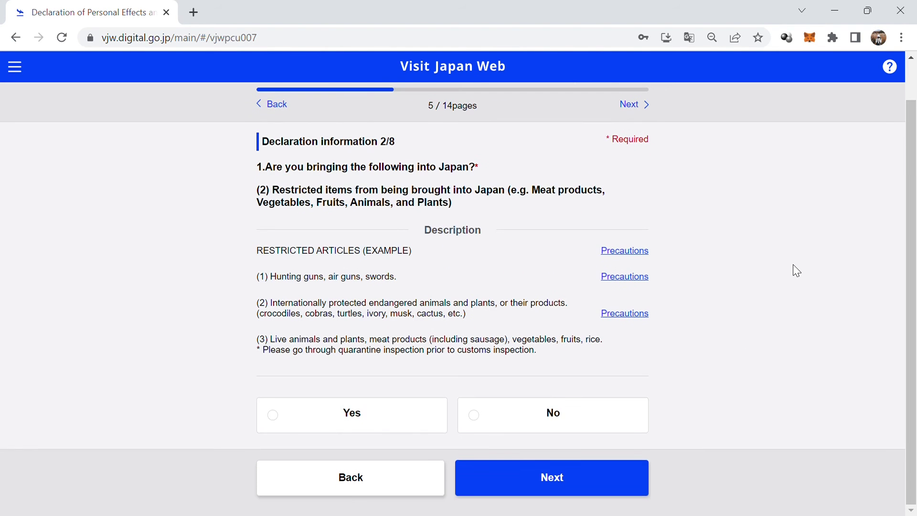
click(554, 421)
click(550, 477)
click(587, 359)
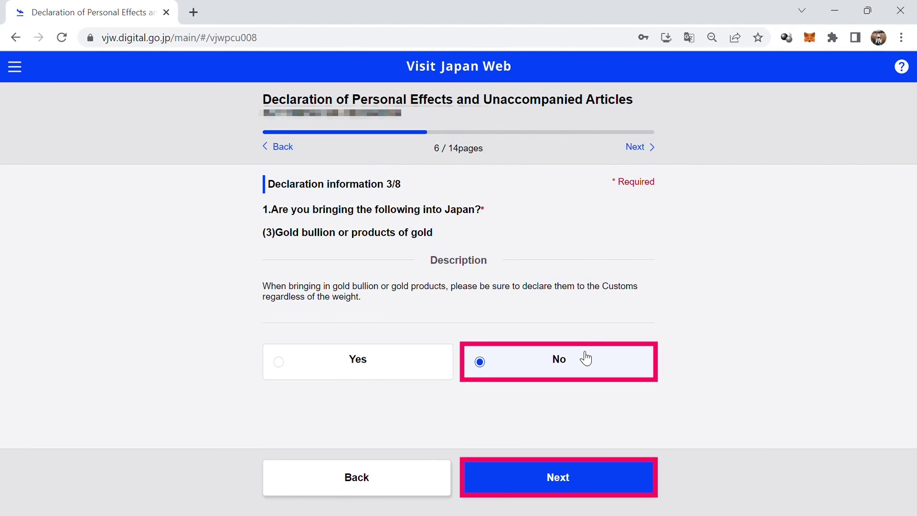
click(562, 479)
- Answer No to duty-free goods, commercial goods and items carried for someone else
scroll(736, 380, down, 5)
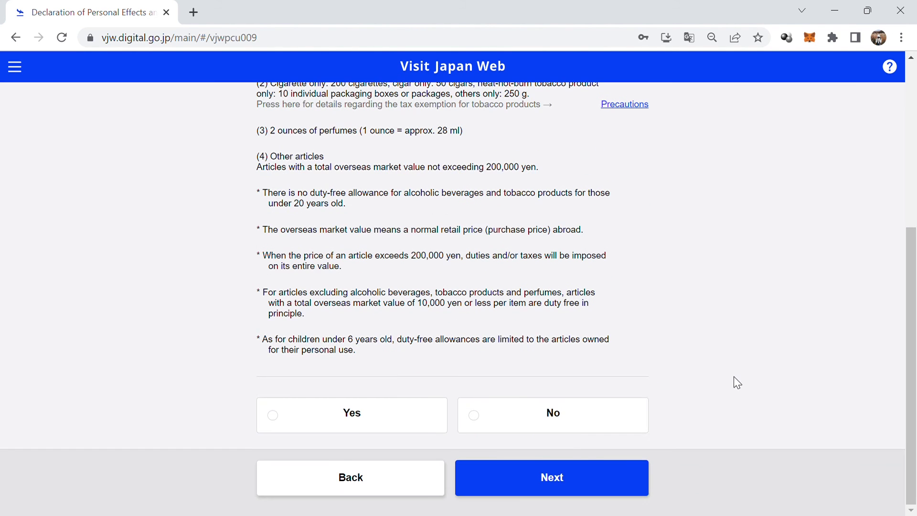
click(580, 423)
click(563, 483)
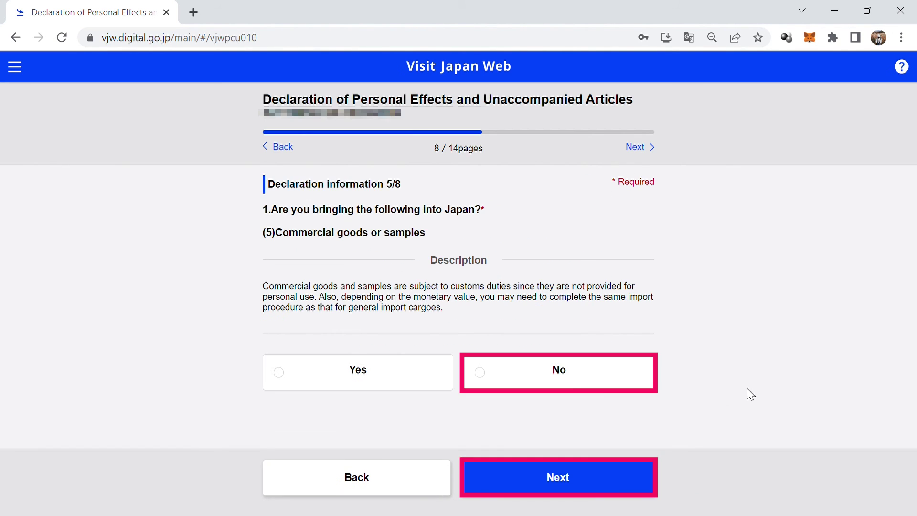
click(566, 381)
click(572, 483)
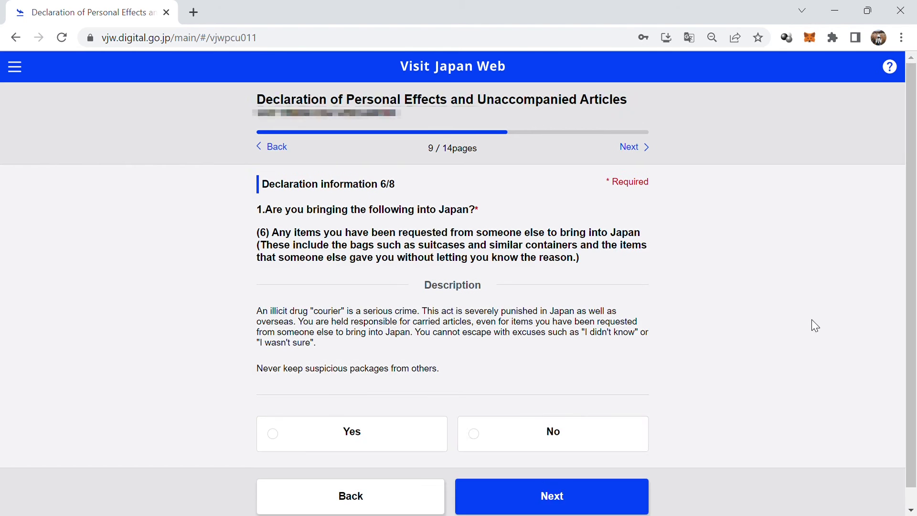
scroll(812, 324, down, 1)
click(598, 419)
click(567, 485)
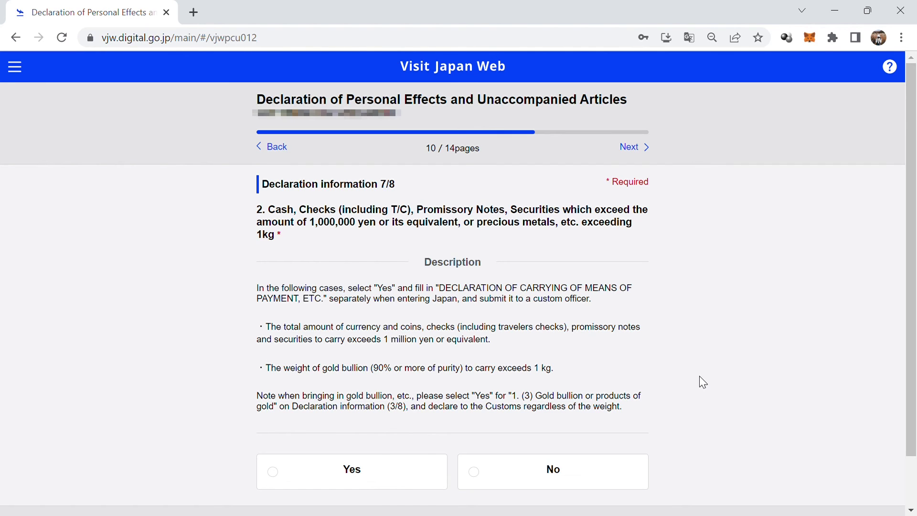
- Answer No to large cash and unaccompanied articles, reaching the confirmation page
scroll(741, 340, down, 1)
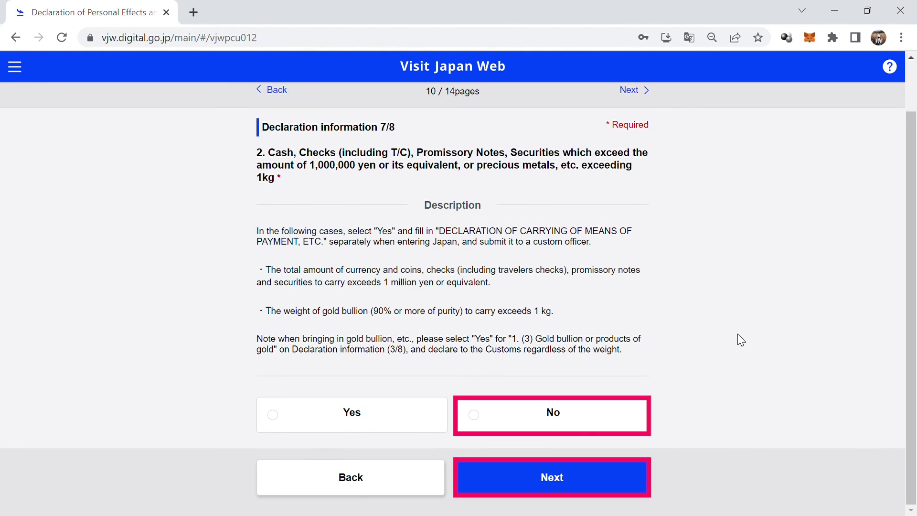
click(566, 417)
click(548, 484)
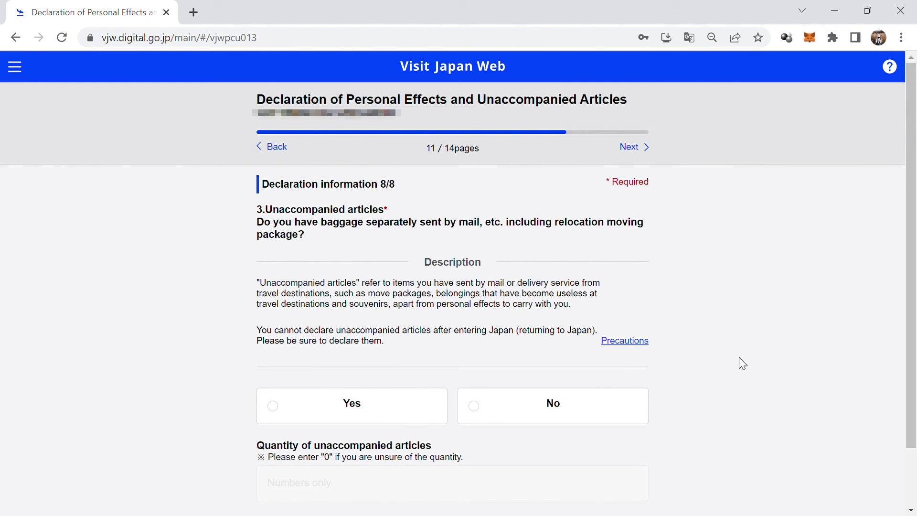
click(600, 414)
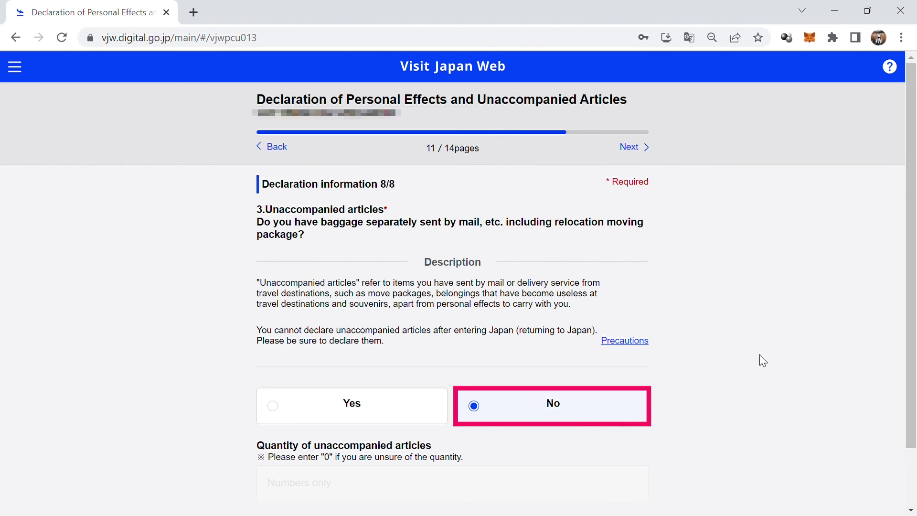
scroll(780, 373, down, 1)
click(588, 483)
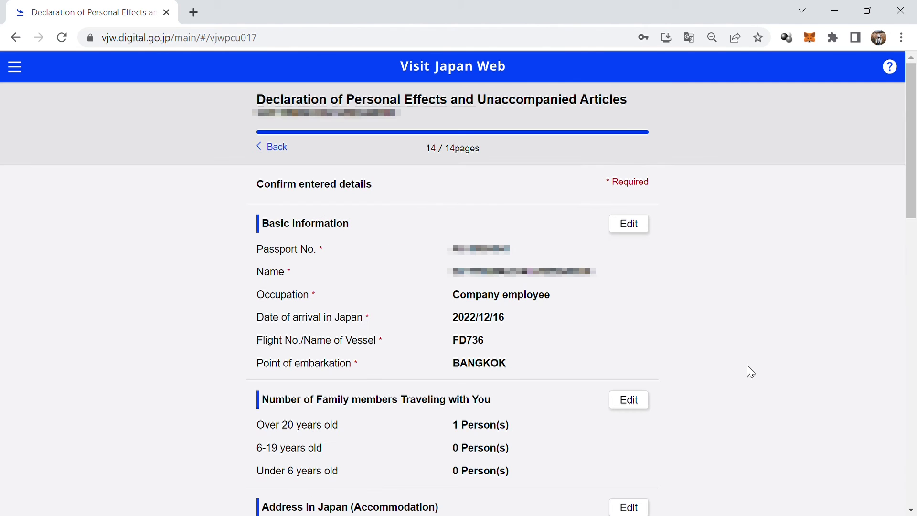
- Look over the customs declaration summary and register it
scroll(750, 372, down, 4)
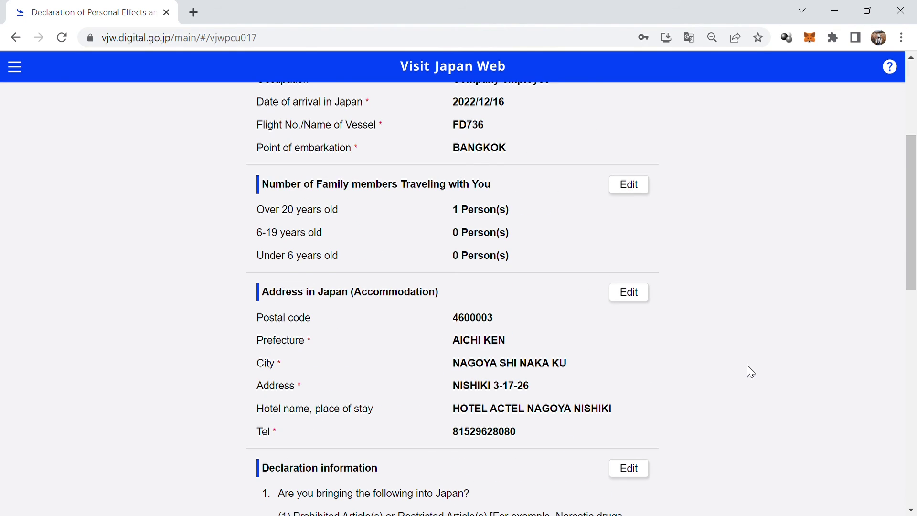
scroll(750, 372, down, 12)
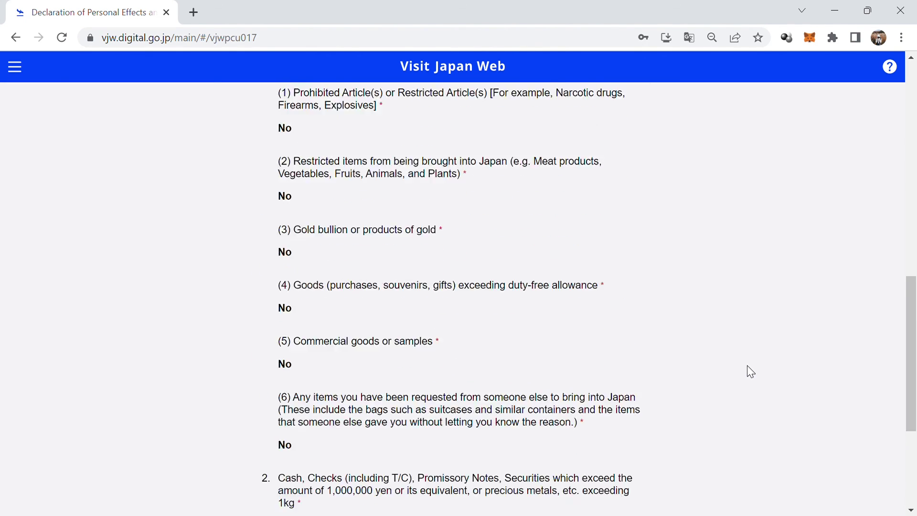
scroll(751, 372, down, 1)
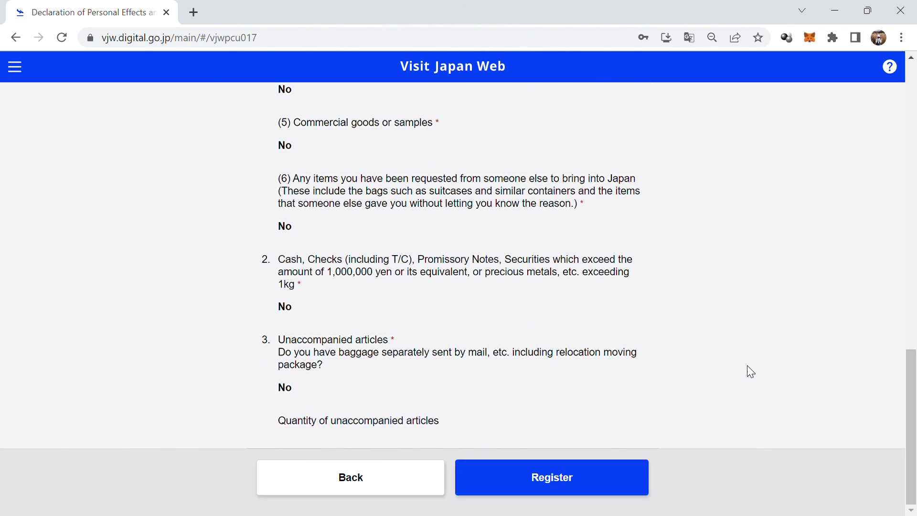
click(596, 479)
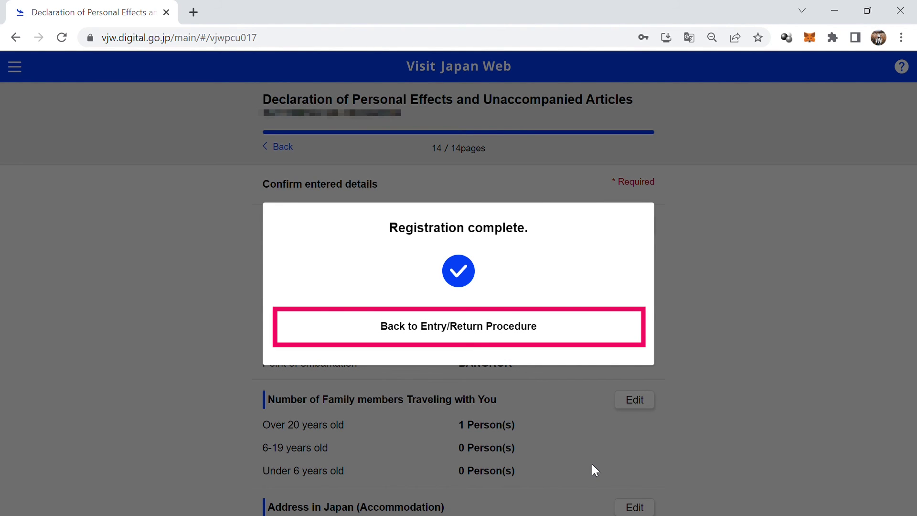
- Go back to the entry procedures, then open the Christmas Trip plan from Home
click(471, 336)
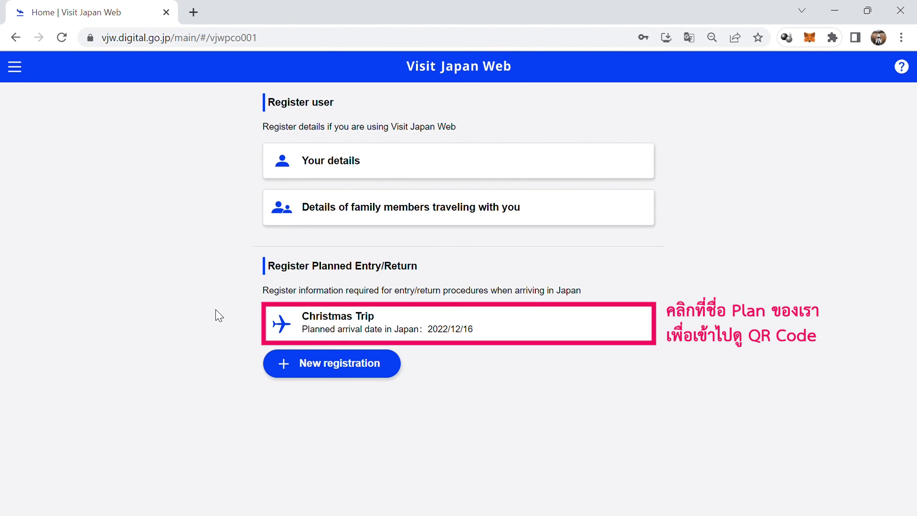
click(543, 331)
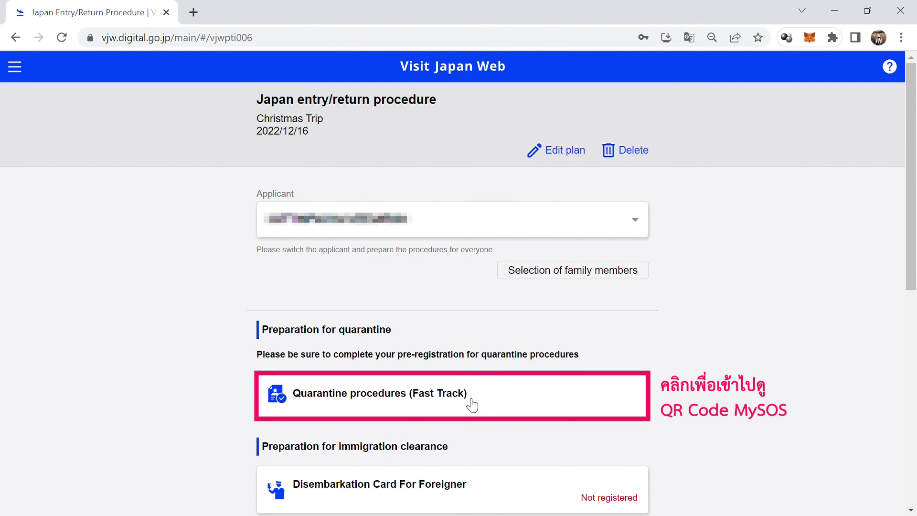
click(487, 403)
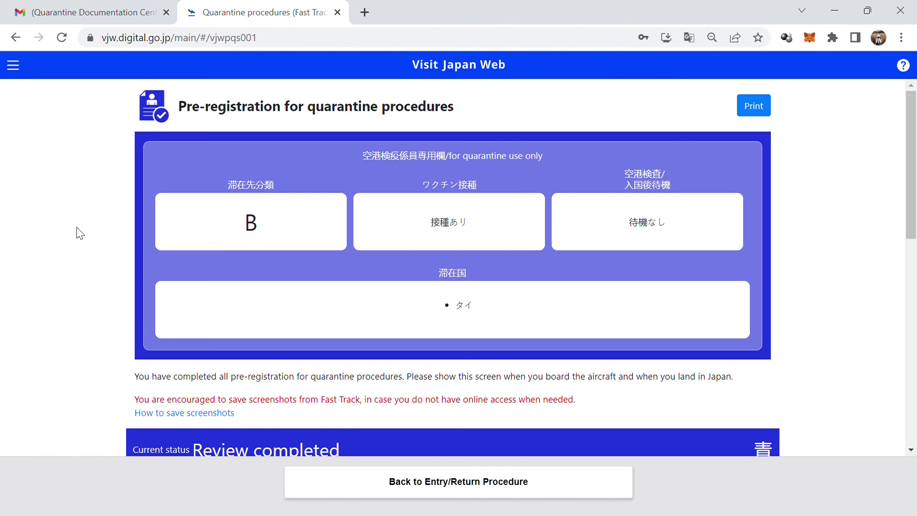
scroll(78, 232, down, 7)
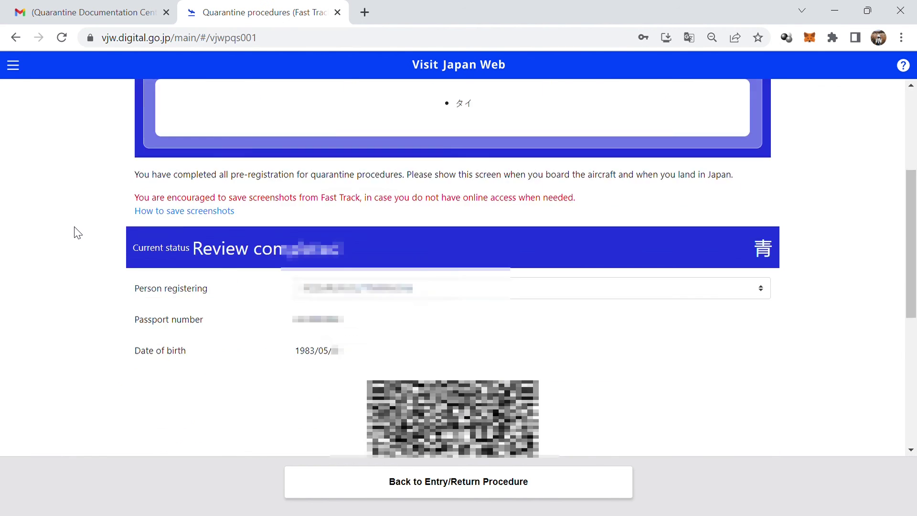
scroll(77, 231, down, 3)
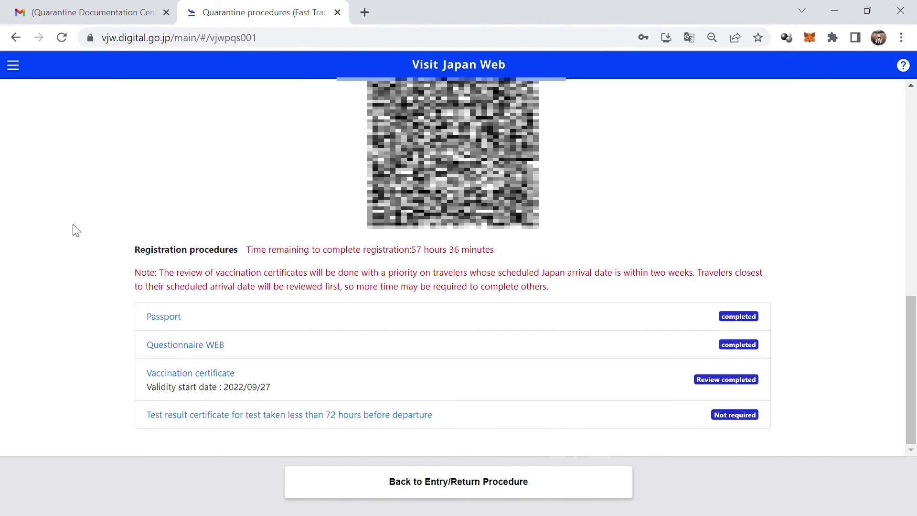
scroll(76, 231, up, 5)
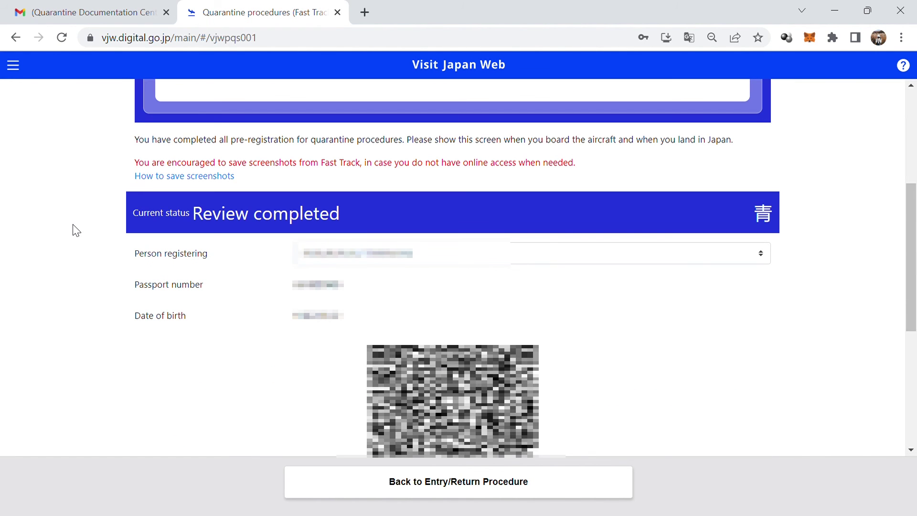
scroll(76, 230, up, 5)
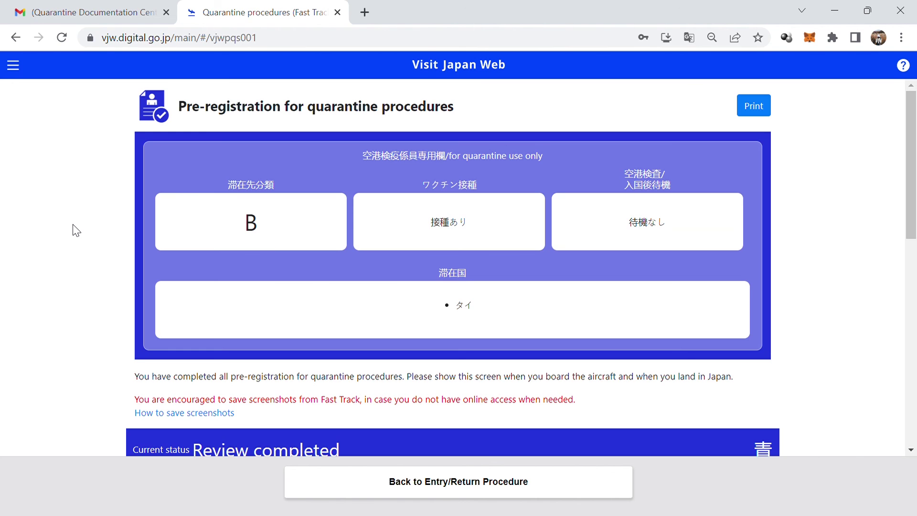
scroll(77, 230, down, 7)
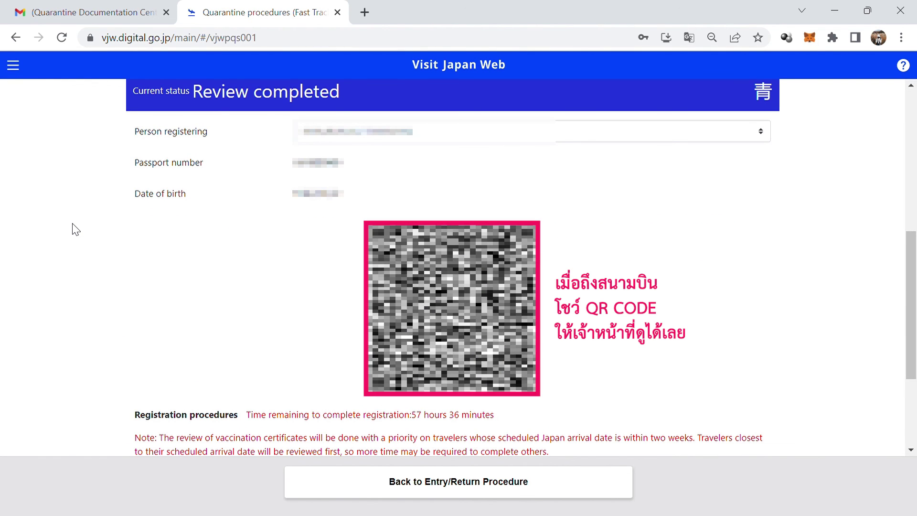
scroll(76, 231, up, 8)
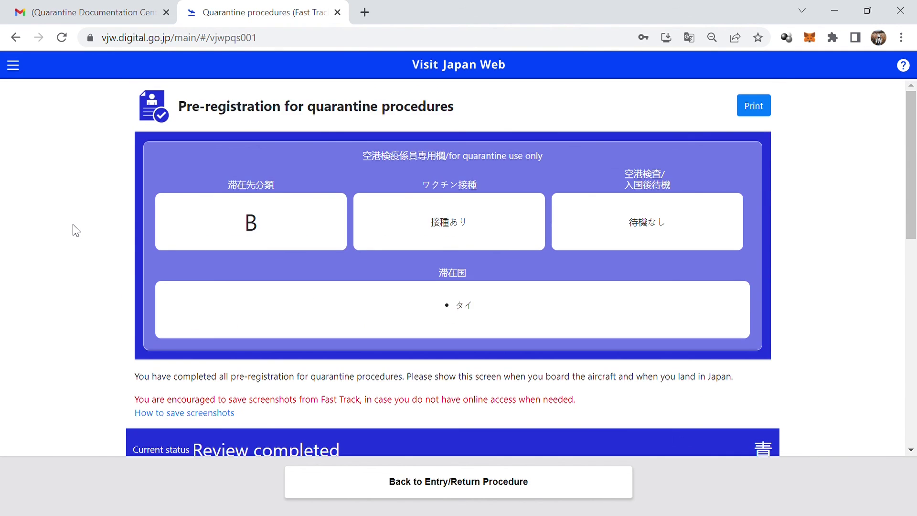
scroll(76, 231, down, 5)
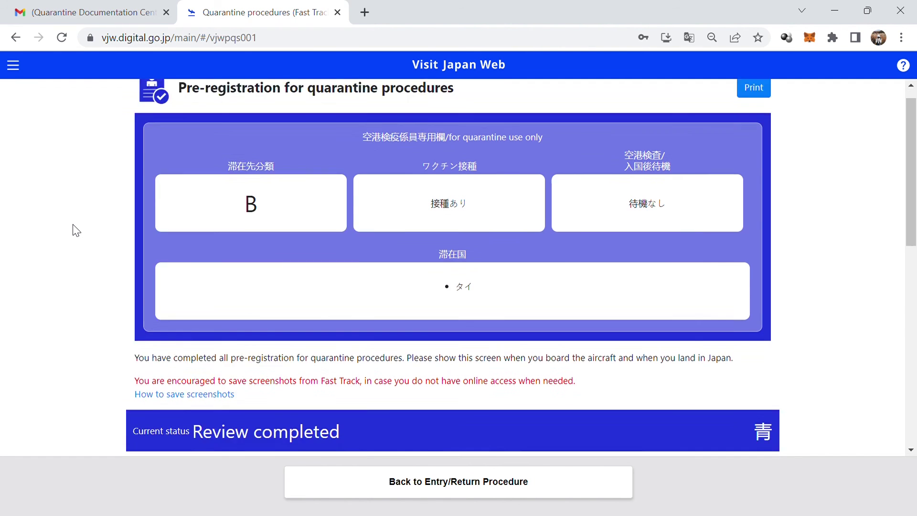
scroll(76, 231, down, 6)
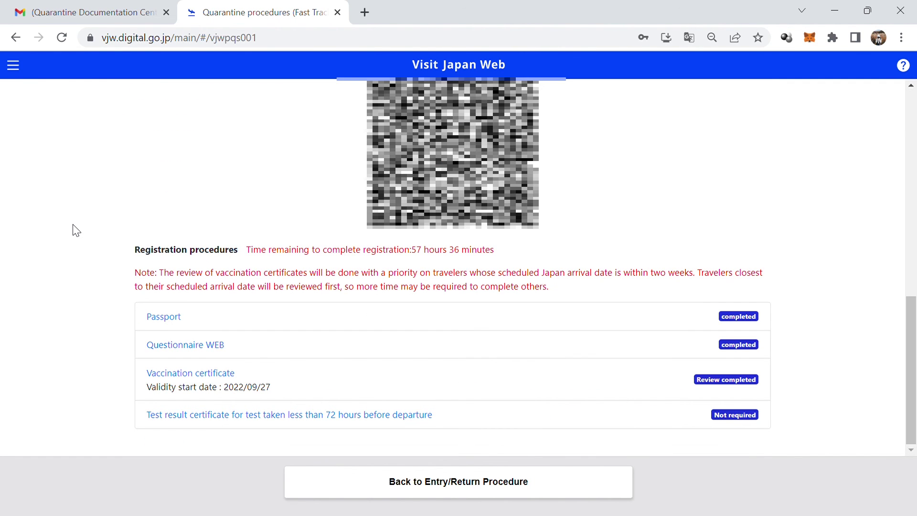
scroll(76, 231, up, 3)
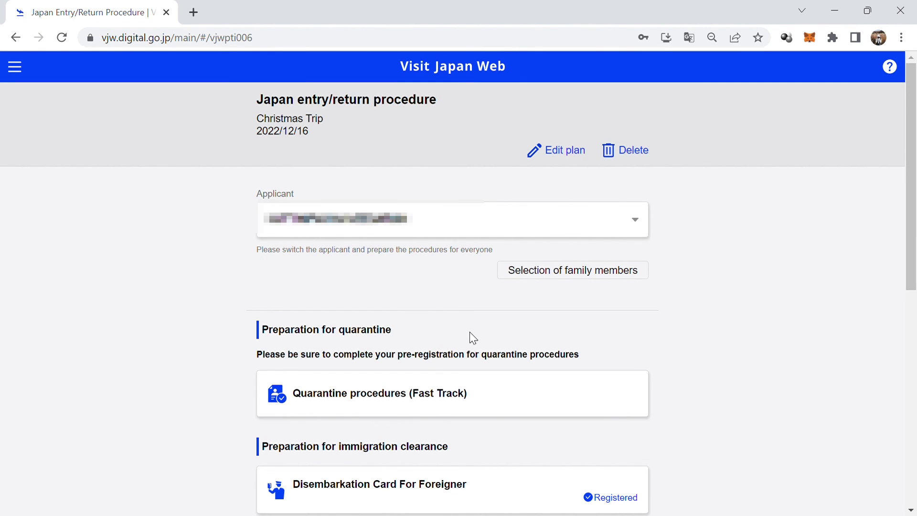
- Show the immigration QR code from the disembarkation card's submitted details
scroll(113, 285, down, 5)
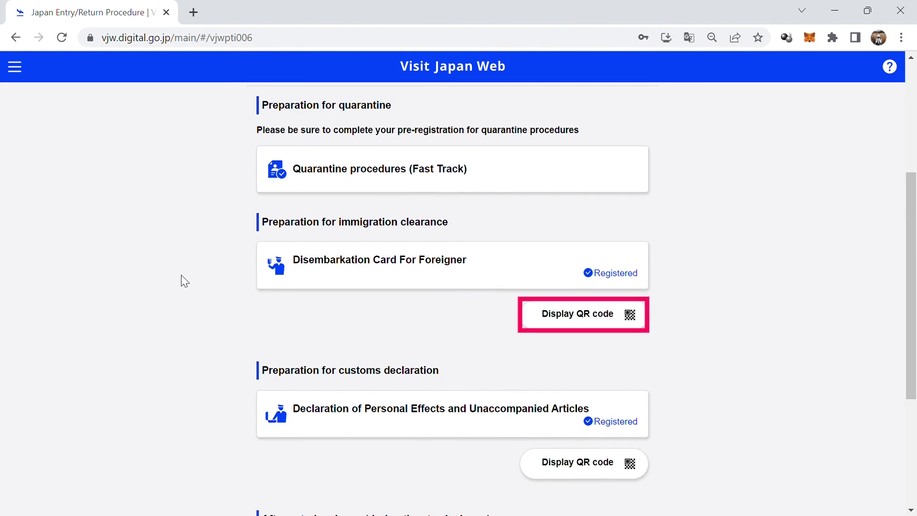
click(583, 326)
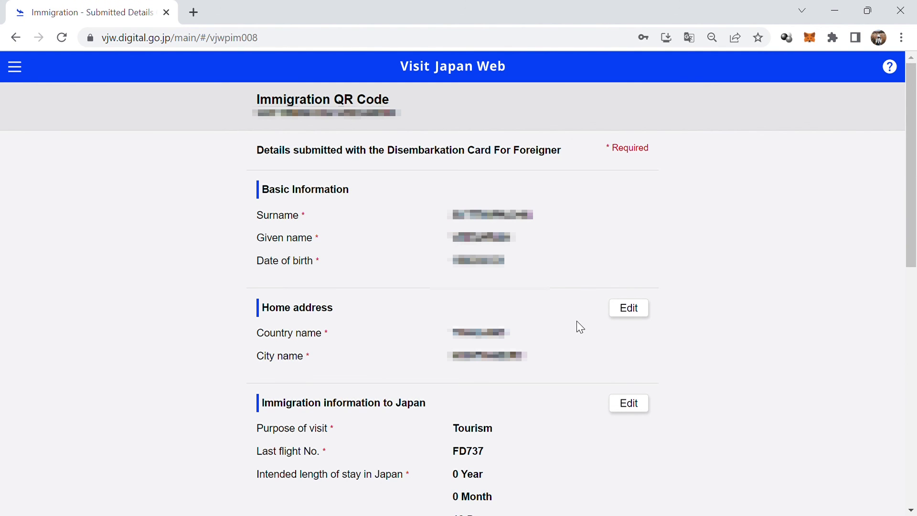
scroll(473, 329, down, 7)
scroll(472, 329, down, 4)
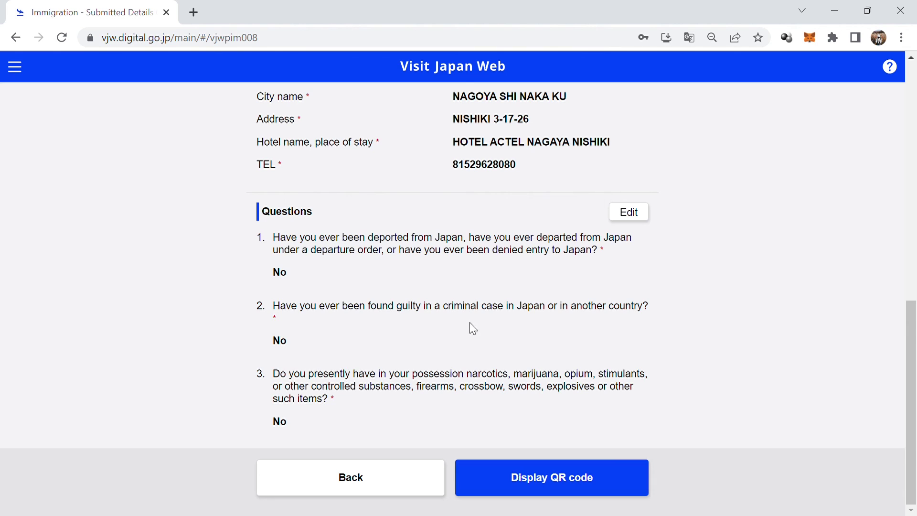
click(505, 484)
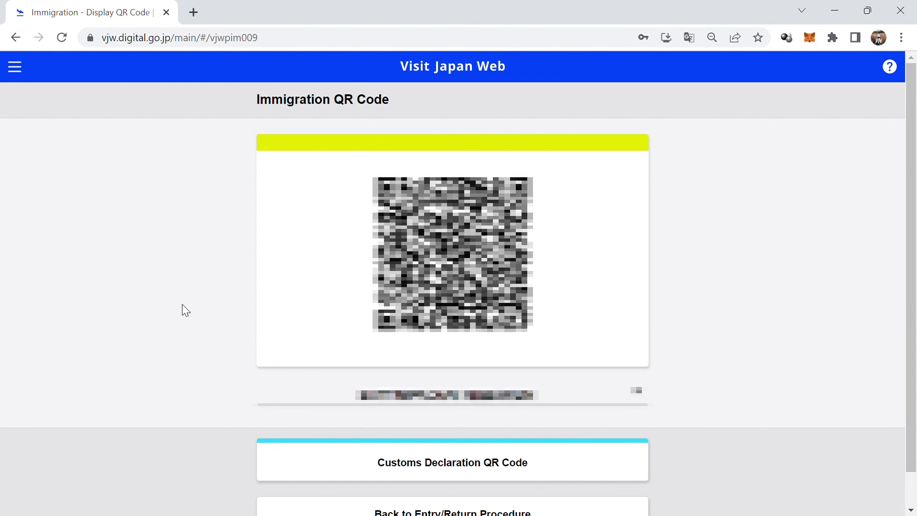
- Switch to the Customs Declaration QR code
scroll(185, 311, down, 1)
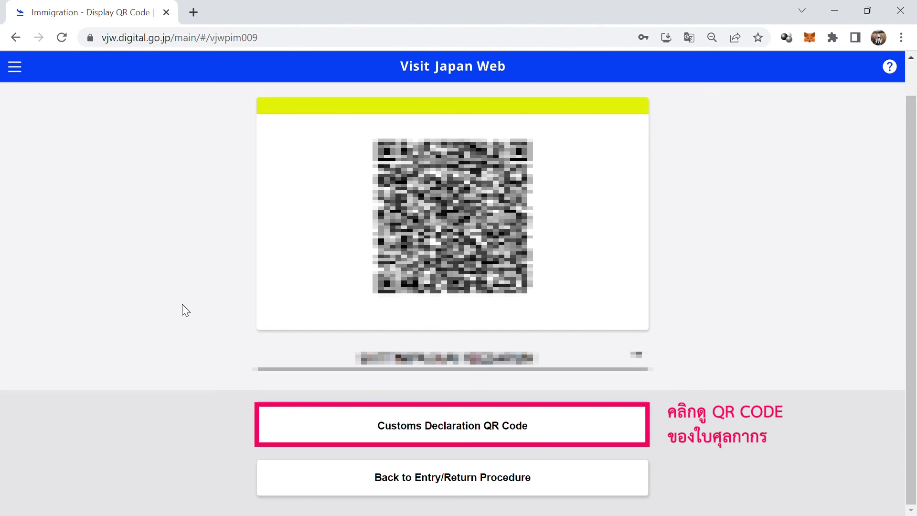
click(471, 435)
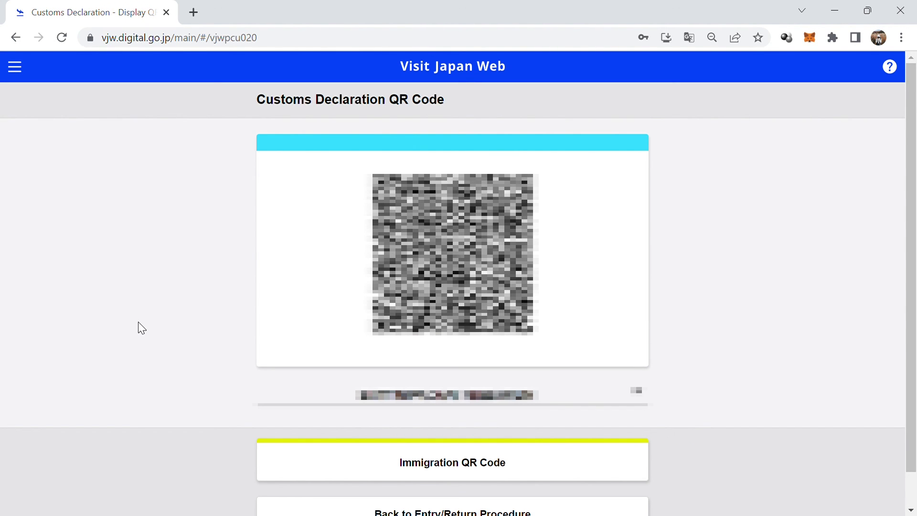
scroll(142, 328, down, 1)
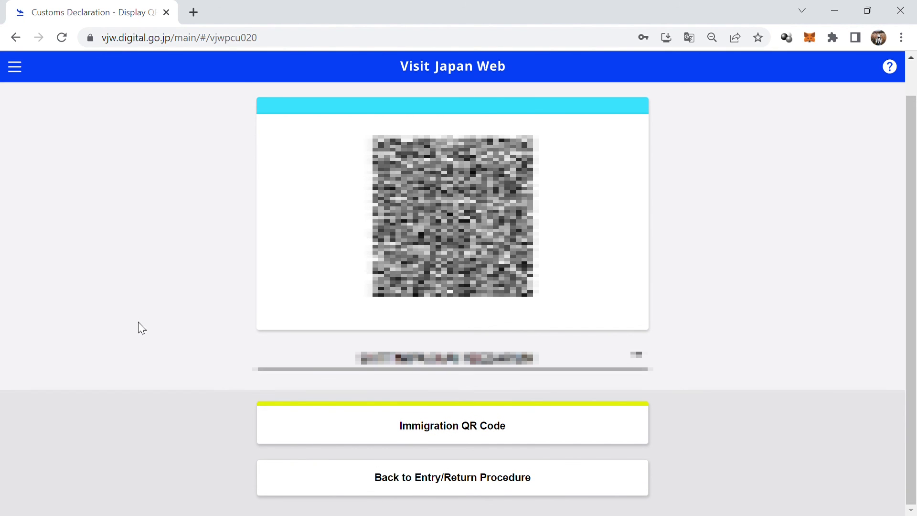